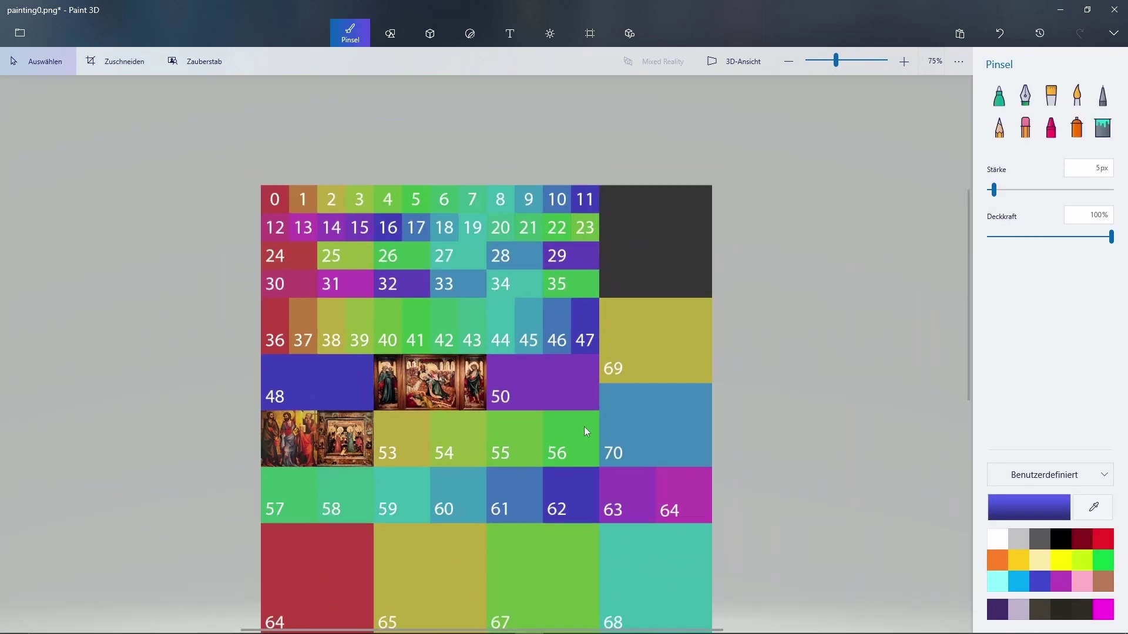
{"action": "scroll", "coordinate": [472, 559], "scroll_direction": "down", "scroll_amount": 1}
{"action": "scroll", "coordinate": [471, 559], "scroll_direction": "up", "scroll_amount": 2}
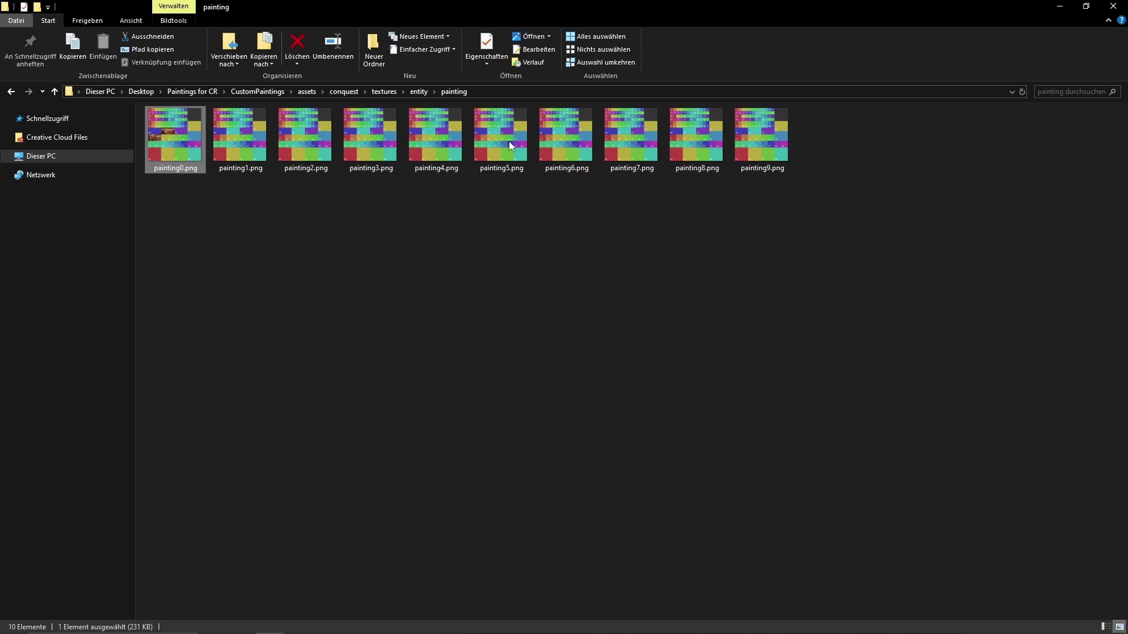
In File Explorer, go back up from the painting textures to Paintings for CR and open the CustomPaintings folder
{"action": "left_click", "coordinate": [411, 92]}
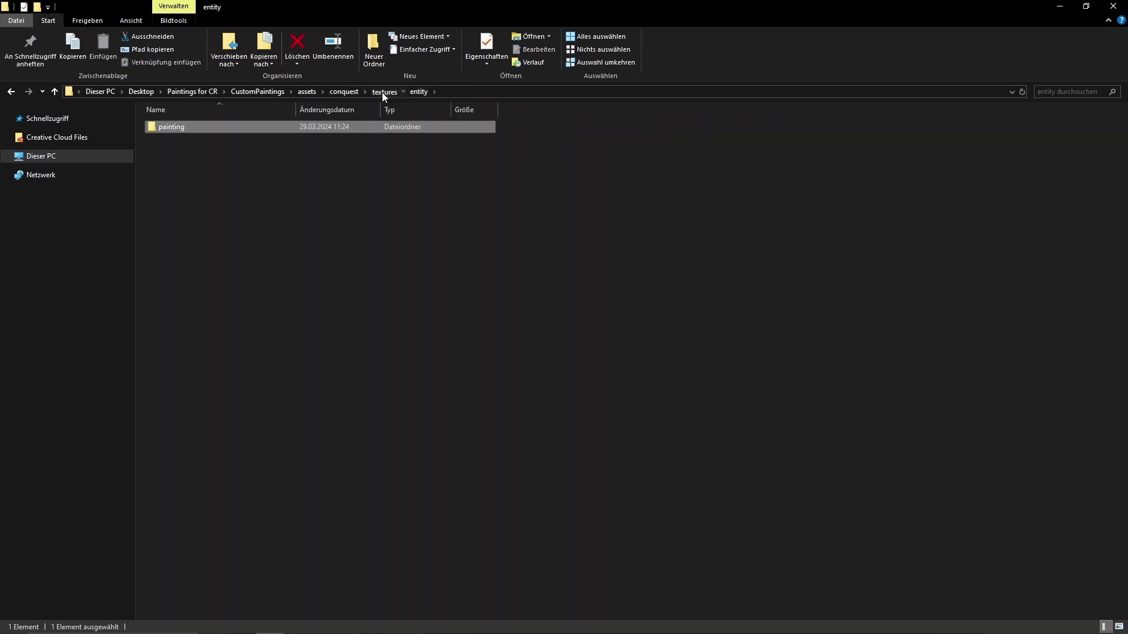
{"action": "left_click", "coordinate": [382, 92]}
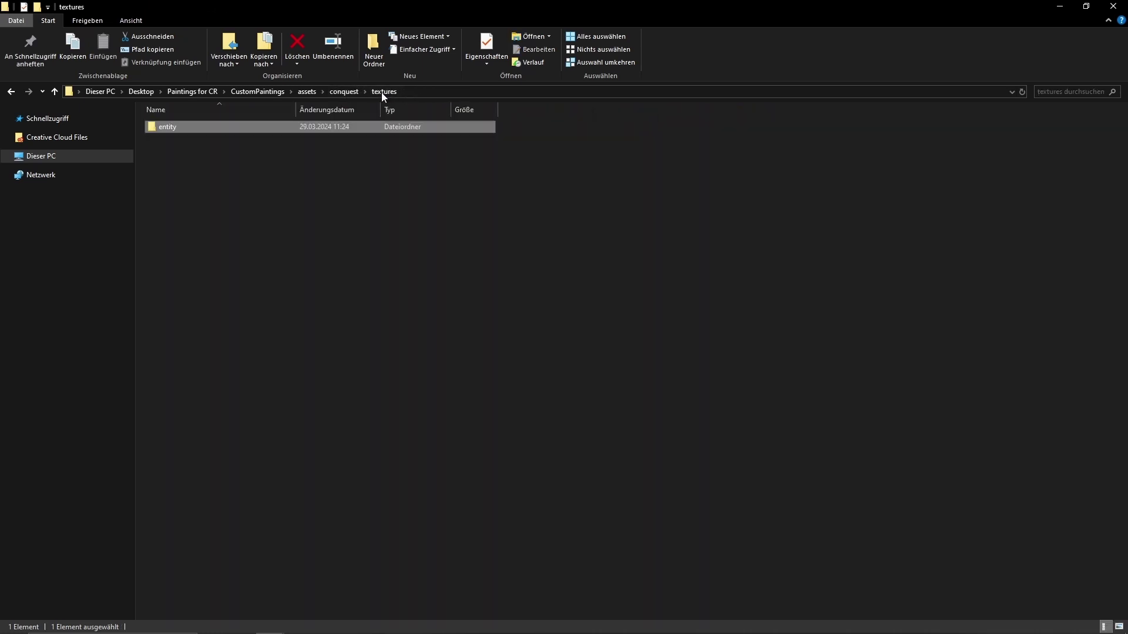
{"action": "left_click", "coordinate": [174, 92]}
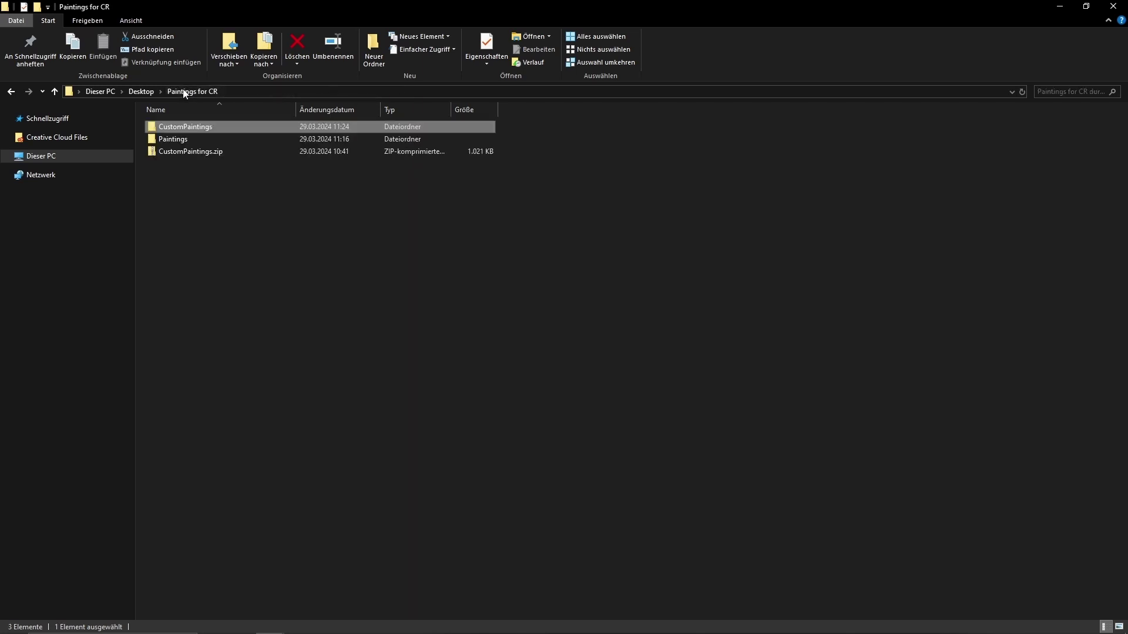
{"action": "double_click", "coordinate": [185, 127]}
Compress the entire contents of CustomPaintings into a ZIP named Paintings and move it into the Paintings for CR folder
{"action": "left_click_drag", "start_coordinate": [222, 219], "coordinate": [159, 127]}
{"action": "right_click", "coordinate": [171, 133]}
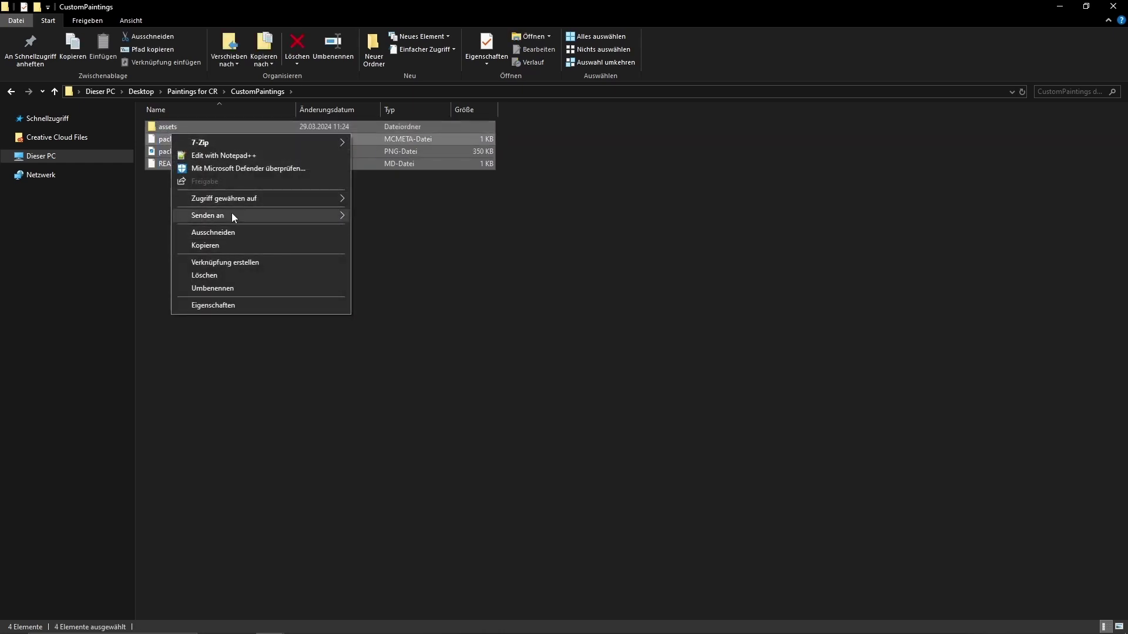
{"action": "mouse_move", "coordinate": [231, 215]}
{"action": "left_click", "coordinate": [392, 280]}
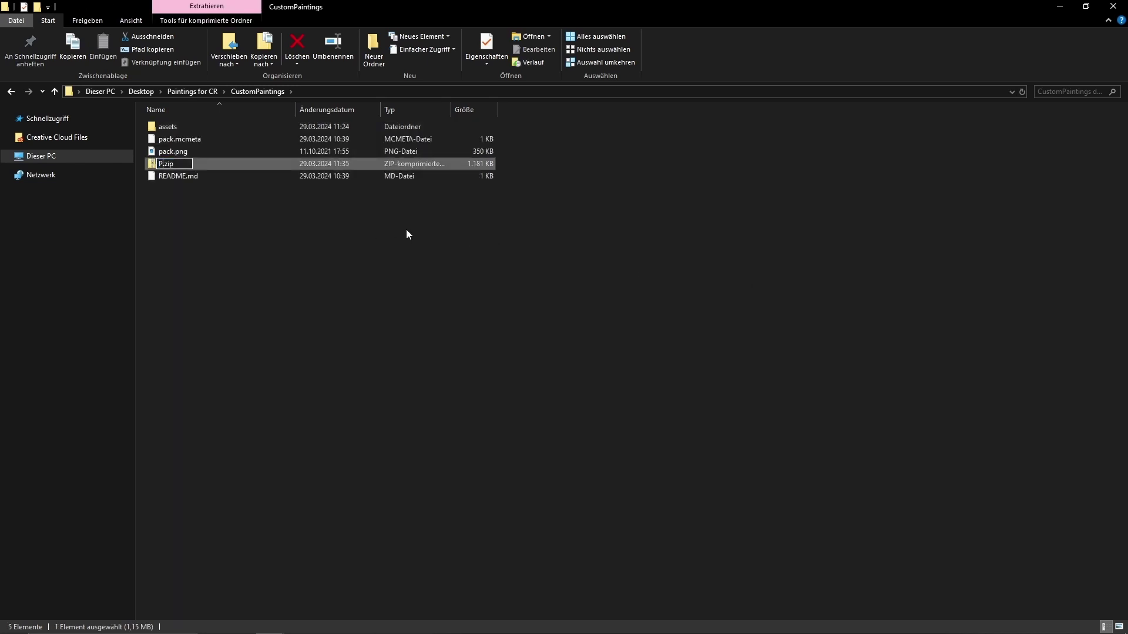
{"action": "type", "text": "Paintings"}
{"action": "key", "text": "Return"}
{"action": "left_click", "coordinate": [432, 271]}
{"action": "mouse_move", "coordinate": [182, 167]}
{"action": "left_mouse_down"}
{"action": "mouse_move", "coordinate": [214, 202]}
{"action": "mouse_move", "coordinate": [212, 224]}
{"action": "mouse_move", "coordinate": [220, 213]}
{"action": "mouse_move", "coordinate": [194, 92]}
{"action": "left_mouse_up"}
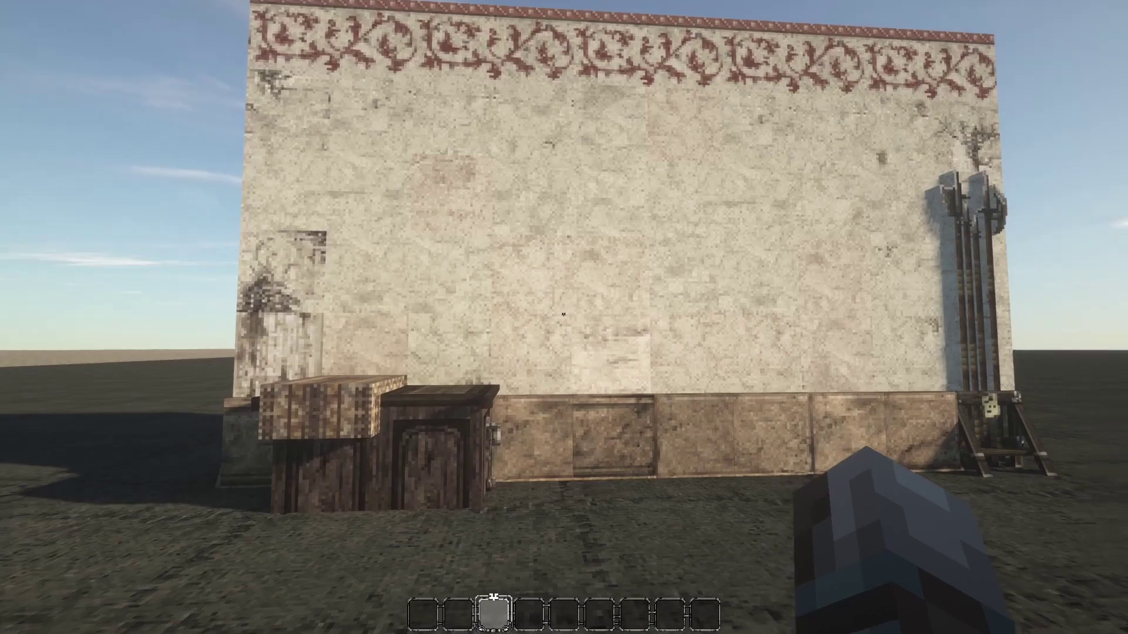
Switch to Minecraft, go to the resource pack selection in the options and open the pack folder
{"action": "mouse_move", "coordinate": [562, 315]}
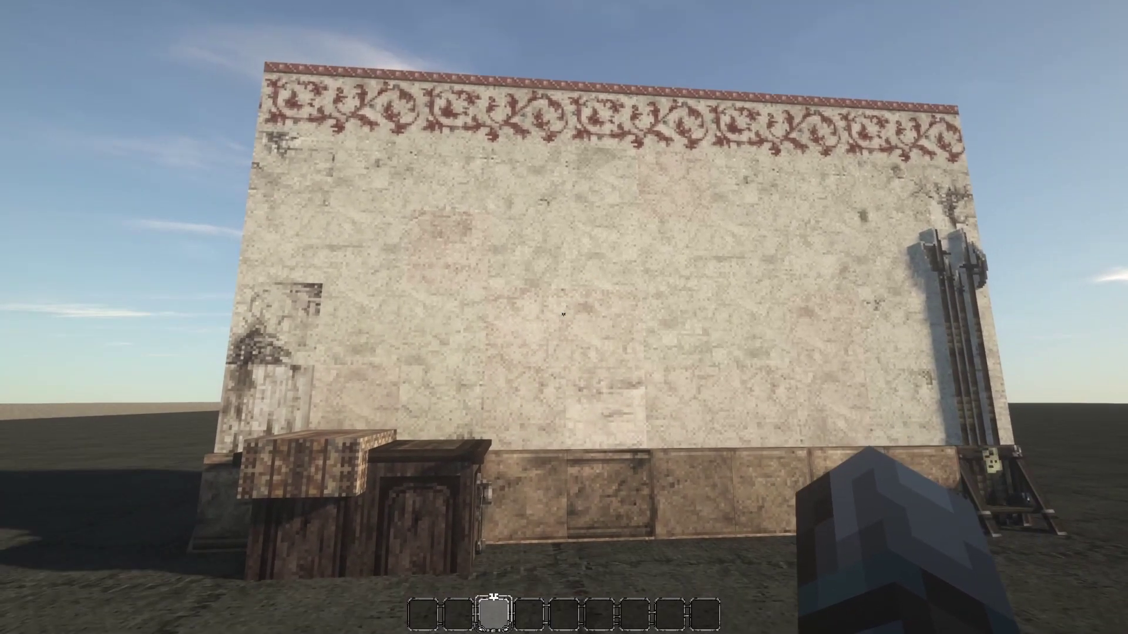
{"action": "key", "text": "Escape"}
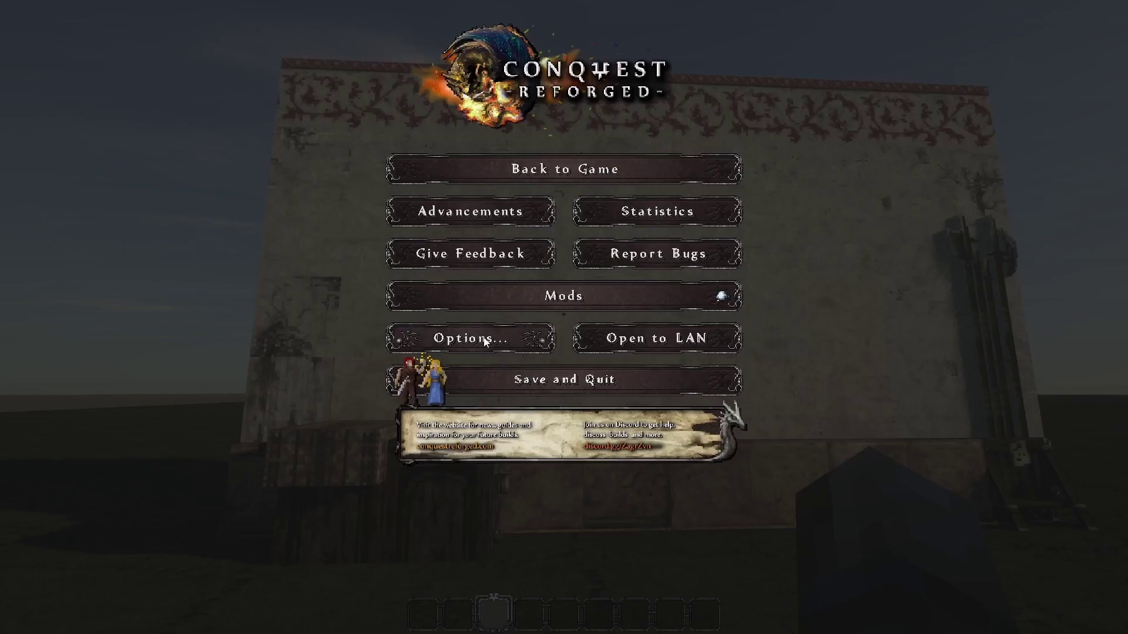
{"action": "left_click", "coordinate": [464, 336]}
{"action": "left_click", "coordinate": [445, 326]}
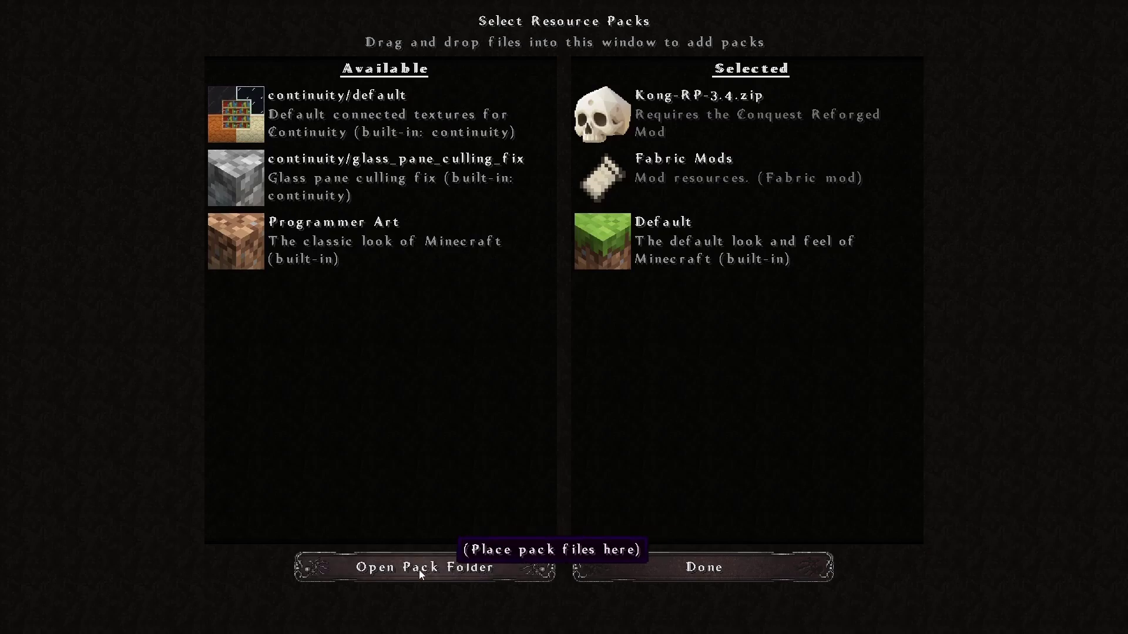
{"action": "left_click", "coordinate": [492, 567]}
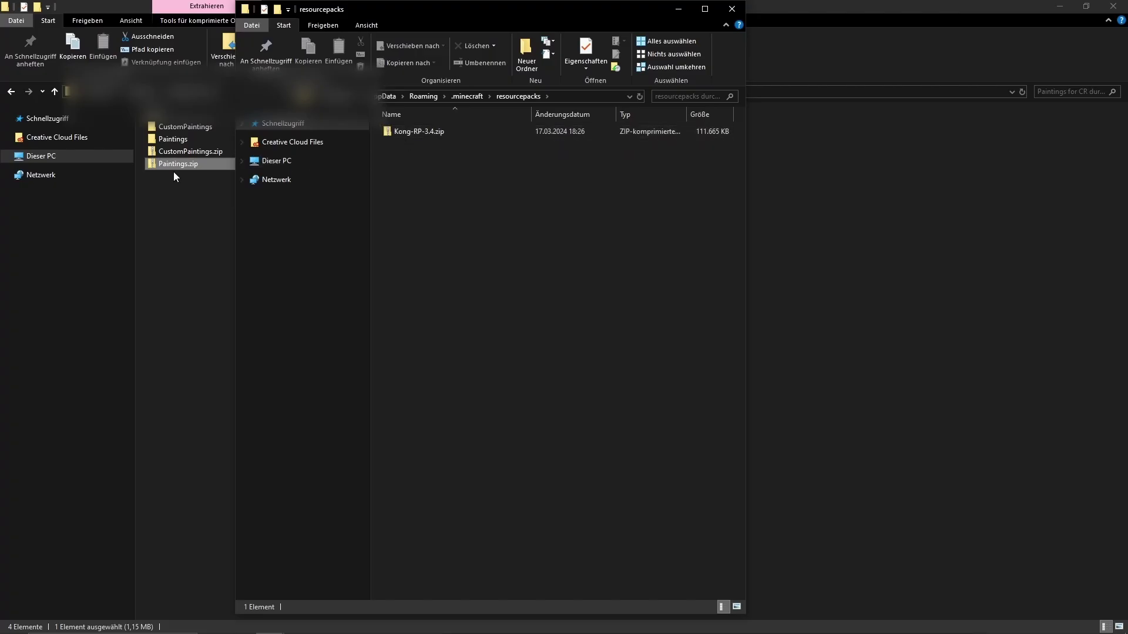
Move Paintings.zip from Paintings for CR into the resourcepacks folder and close that folder window
{"action": "mouse_move", "coordinate": [162, 169]}
{"action": "left_mouse_down"}
{"action": "mouse_move", "coordinate": [479, 220]}
{"action": "mouse_move", "coordinate": [404, 600]}
{"action": "mouse_move", "coordinate": [359, 587]}
{"action": "mouse_move", "coordinate": [275, 623]}
{"action": "mouse_move", "coordinate": [295, 557]}
{"action": "mouse_move", "coordinate": [396, 563]}
{"action": "mouse_move", "coordinate": [452, 196]}
{"action": "left_mouse_up"}
{"action": "left_click_drag", "start_coordinate": [180, 168], "coordinate": [417, 190]}
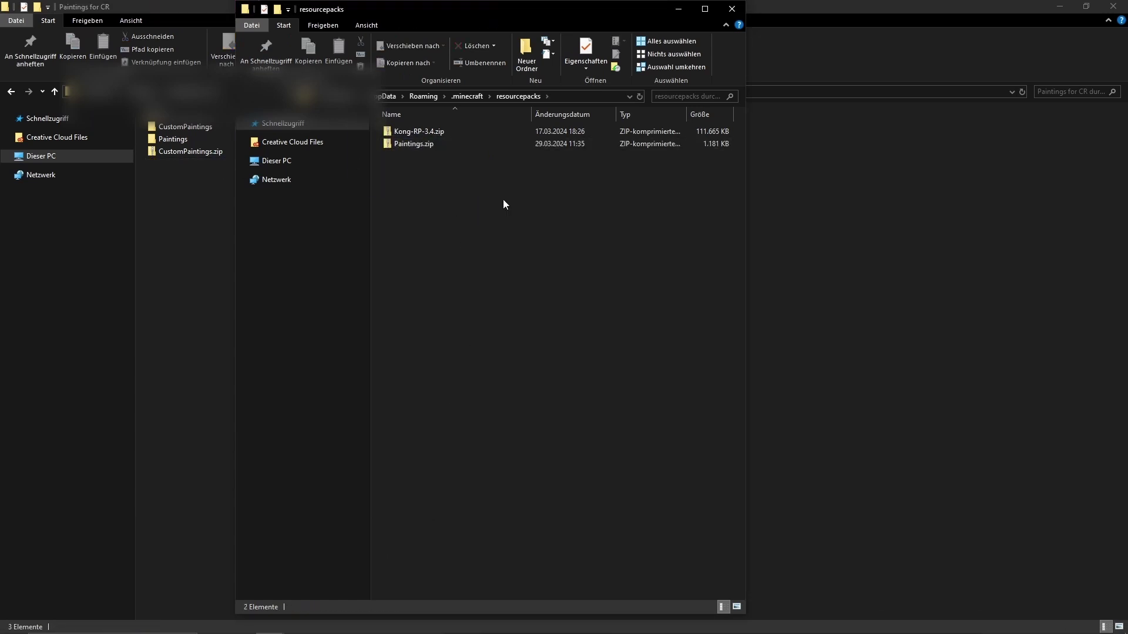
{"action": "left_click", "coordinate": [415, 150]}
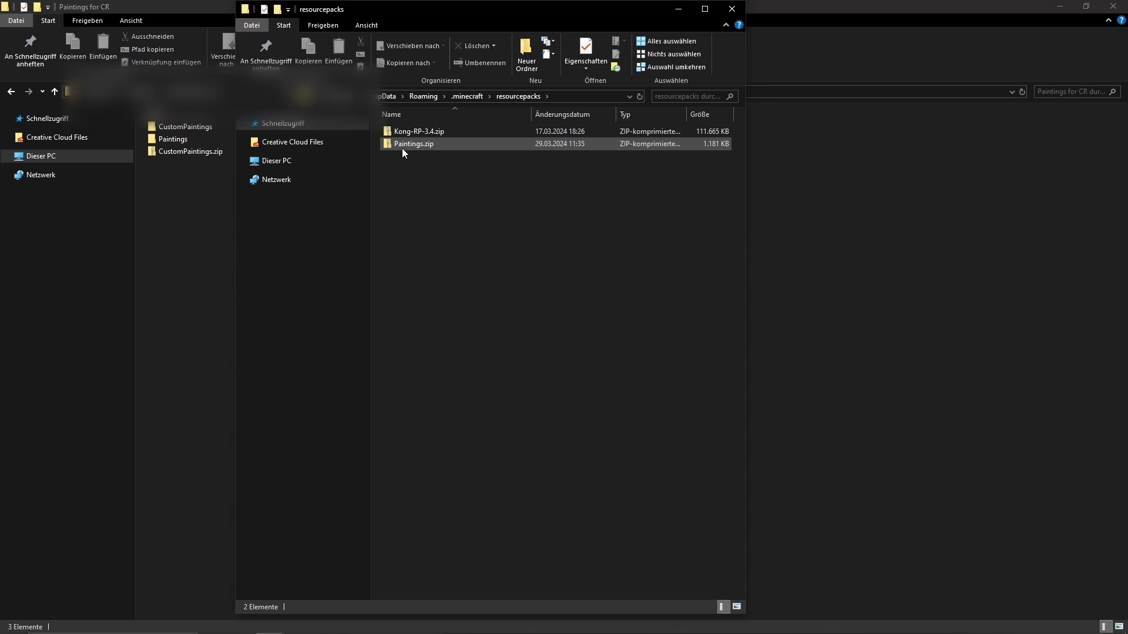
{"action": "left_click", "coordinate": [732, 9]}
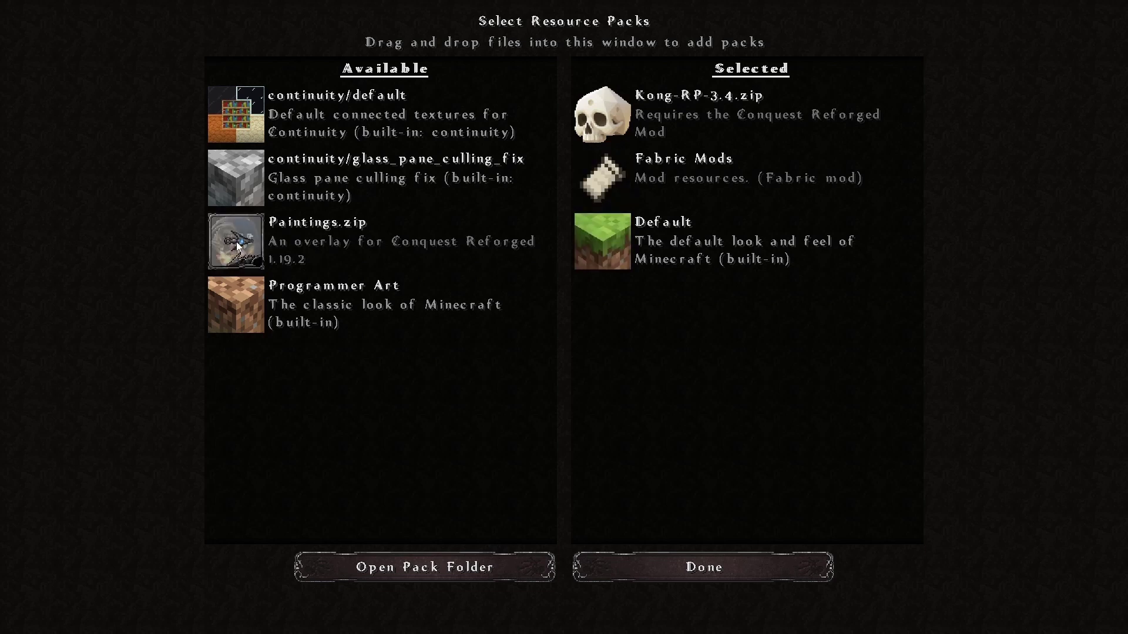
Activate the Paintings.zip resource pack, apply the selection and return to the game
{"action": "left_click", "coordinate": [239, 246]}
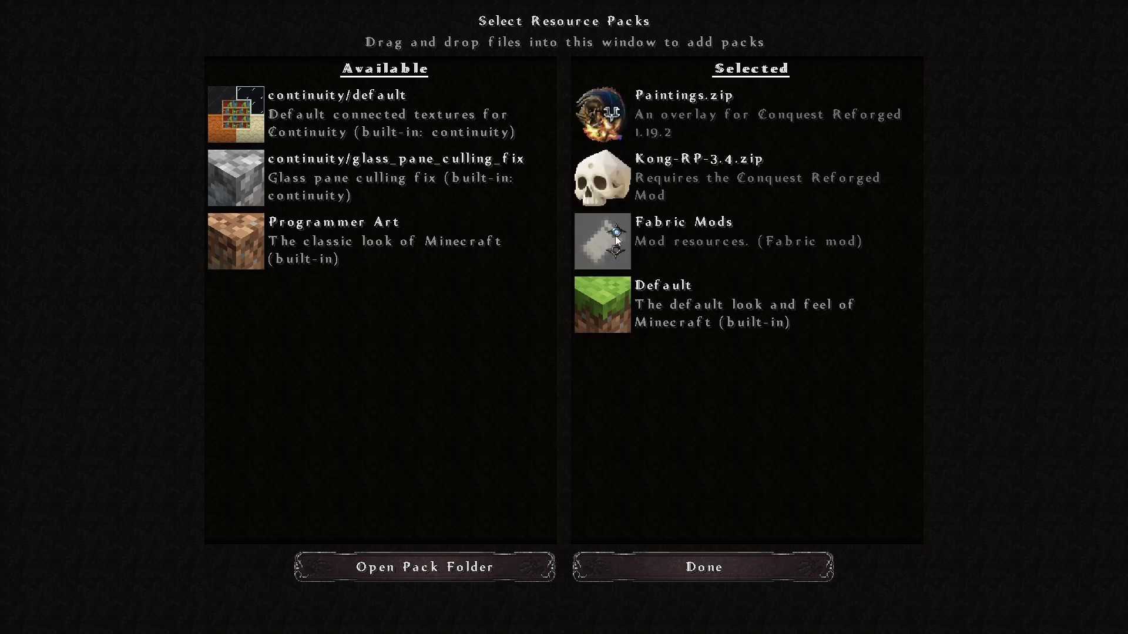
{"action": "left_click", "coordinate": [679, 562]}
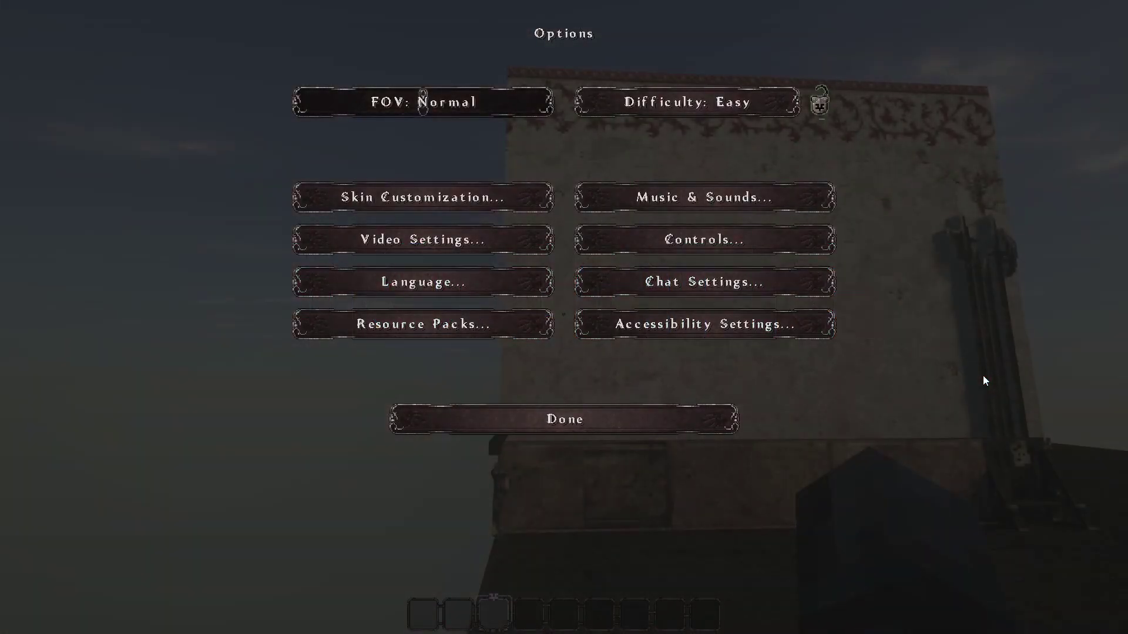
{"action": "key", "text": "Escape"}
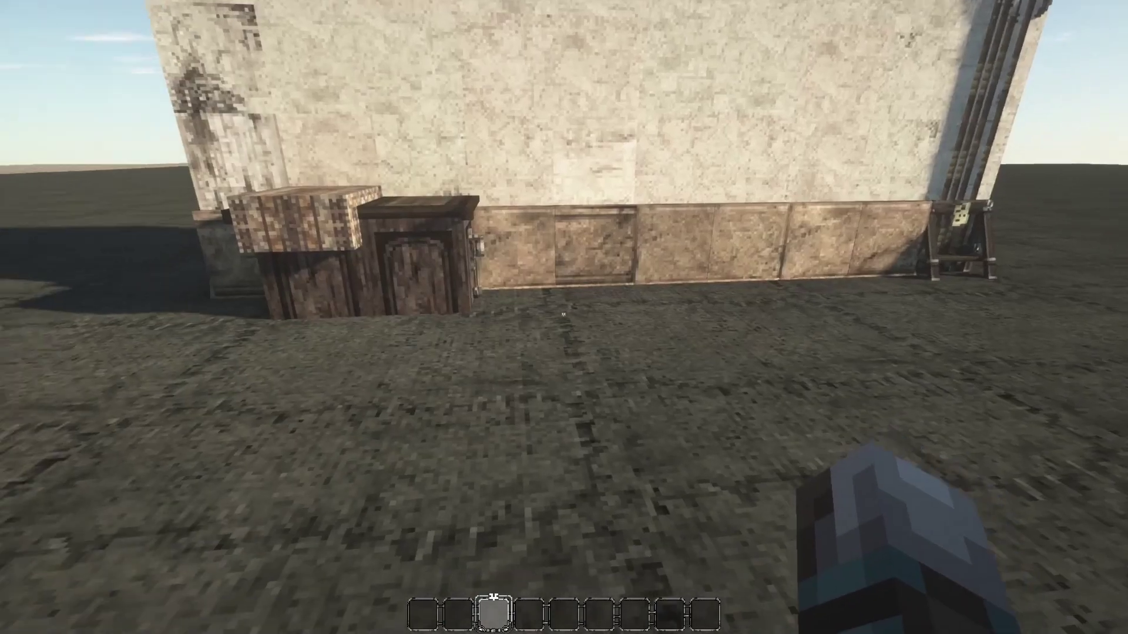
Search the creative inventory for "painting" and put the painting0 item into the second hotbar slot
{"action": "key", "text": "e"}
{"action": "key", "text": "e"}
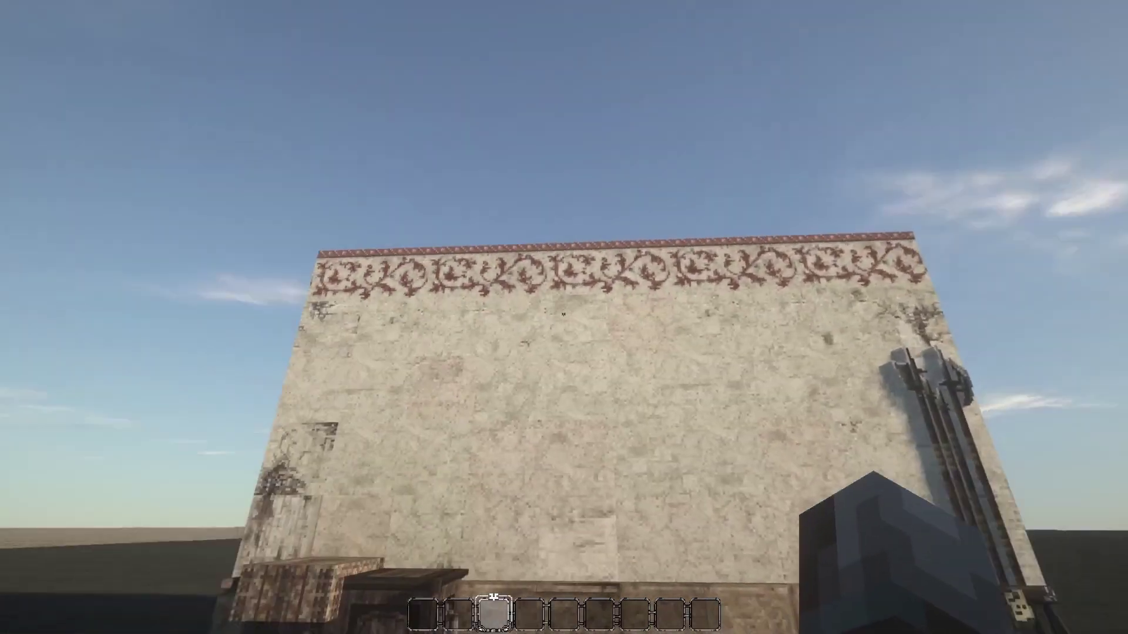
{"action": "key", "text": "s"}
{"action": "key", "text": "w"}
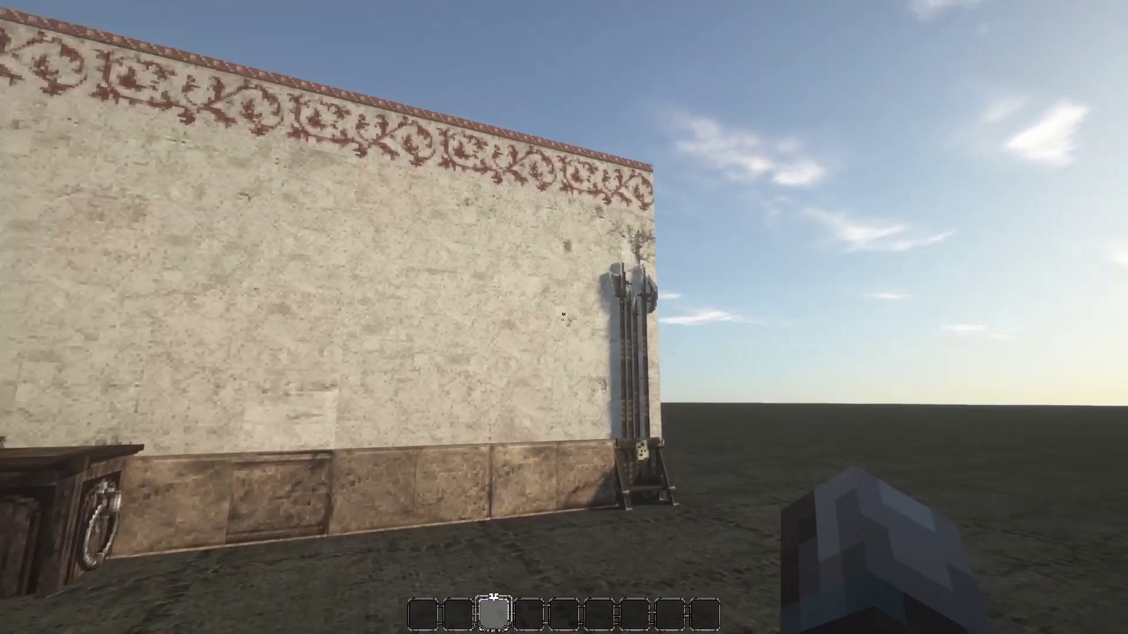
{"action": "key", "text": "e"}
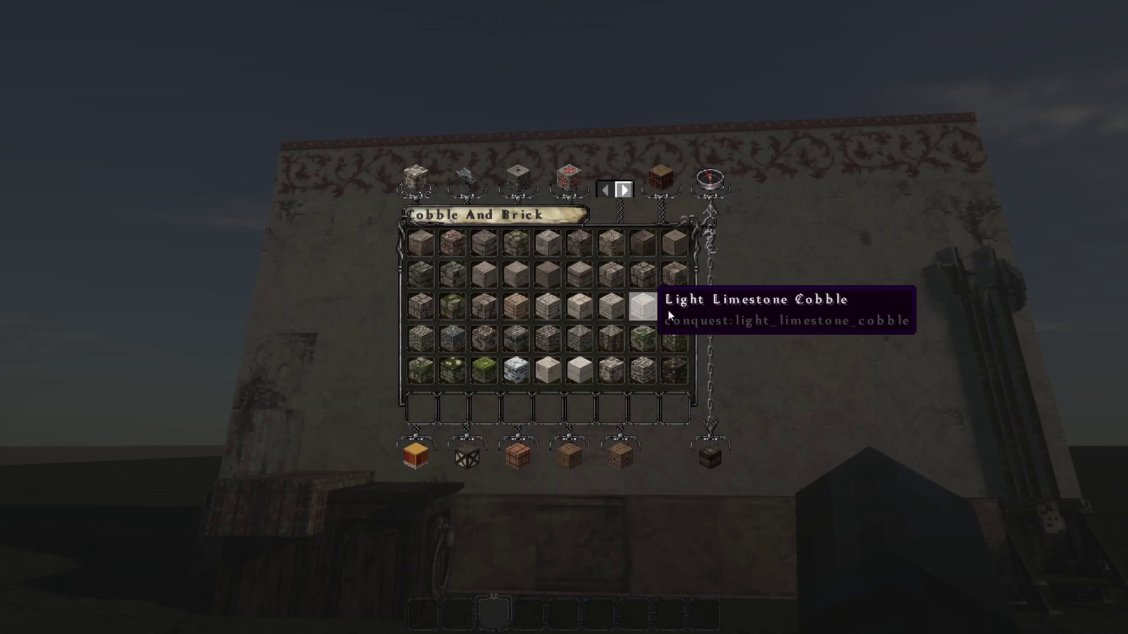
{"action": "left_click", "coordinate": [707, 179]}
{"action": "type", "text": "paintings"}
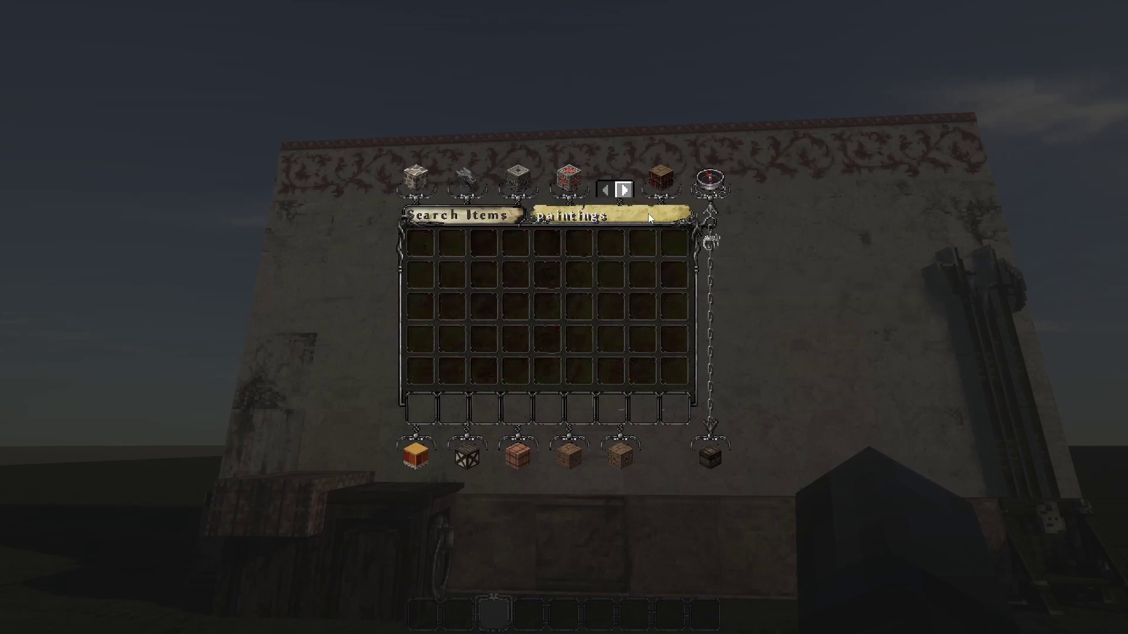
{"action": "key", "text": "BackSpace"}
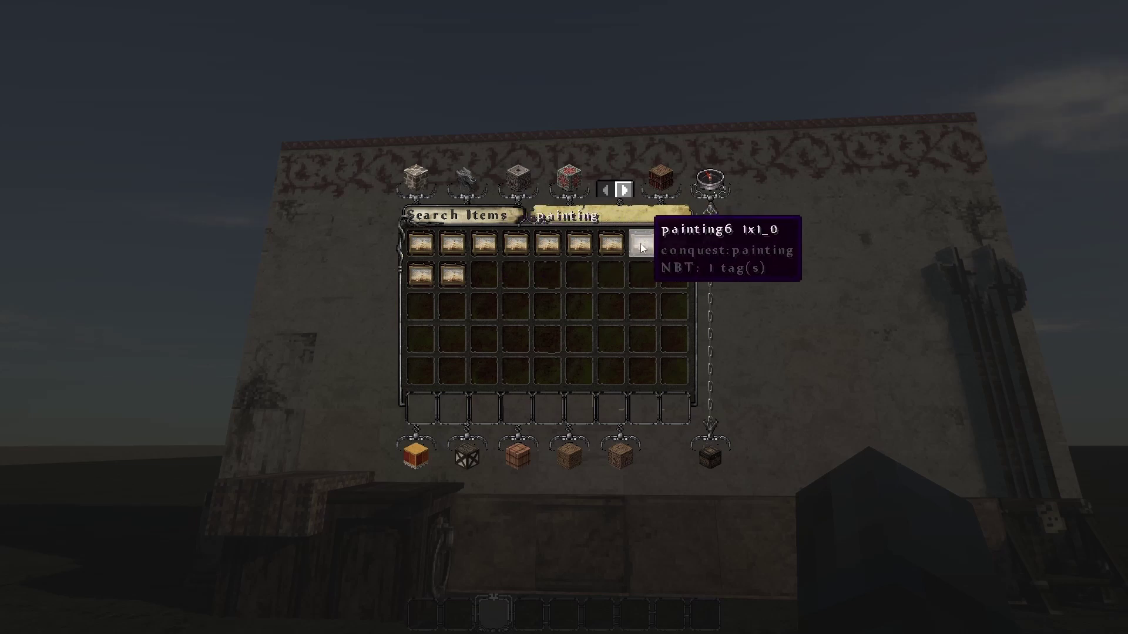
{"action": "left_click", "coordinate": [456, 245]}
{"action": "left_click", "coordinate": [452, 408]}
{"action": "key", "text": "Escape"}
Choose the 2x2_1 variant of painting0 and place it on the wall above the wooden cabinet
{"action": "key", "text": "2"}
{"action": "right_click", "coordinate": [564, 317]}
{"action": "scroll", "coordinate": [564, 317], "scroll_direction": "down", "scroll_amount": 9}
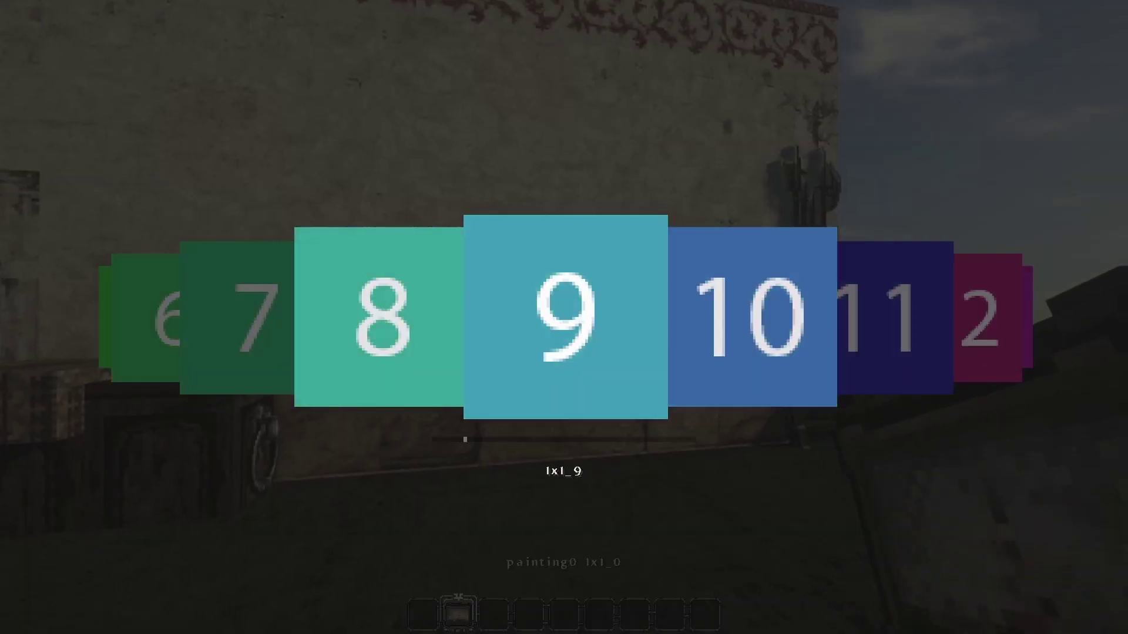
{"action": "scroll", "coordinate": [564, 318], "scroll_direction": "down", "scroll_amount": 20}
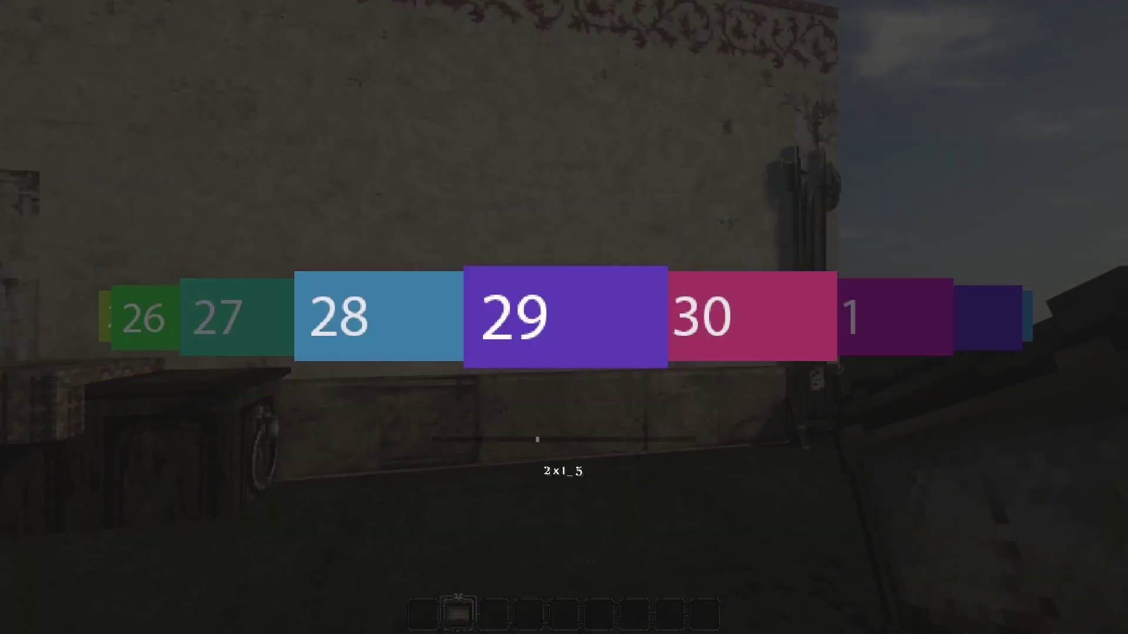
{"action": "scroll", "coordinate": [564, 317], "scroll_direction": "down", "scroll_amount": 17}
{"action": "scroll", "coordinate": [564, 317], "scroll_direction": "down", "scroll_amount": 4}
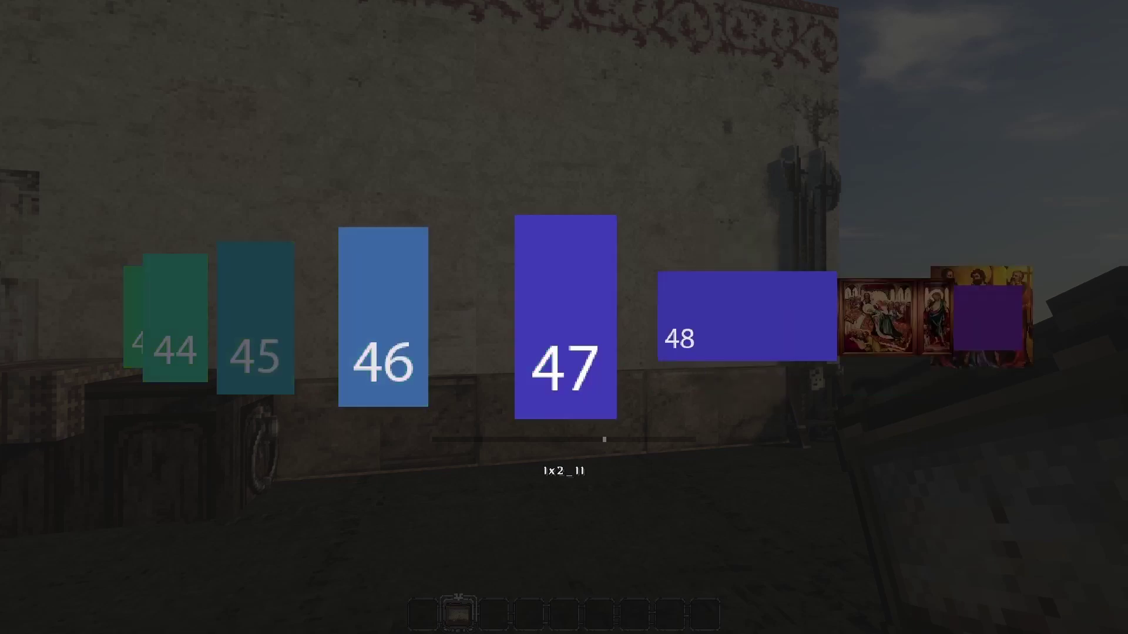
{"action": "scroll", "coordinate": [564, 317], "scroll_direction": "up", "scroll_amount": 3}
{"action": "scroll", "coordinate": [564, 318], "scroll_direction": "down", "scroll_amount": 5}
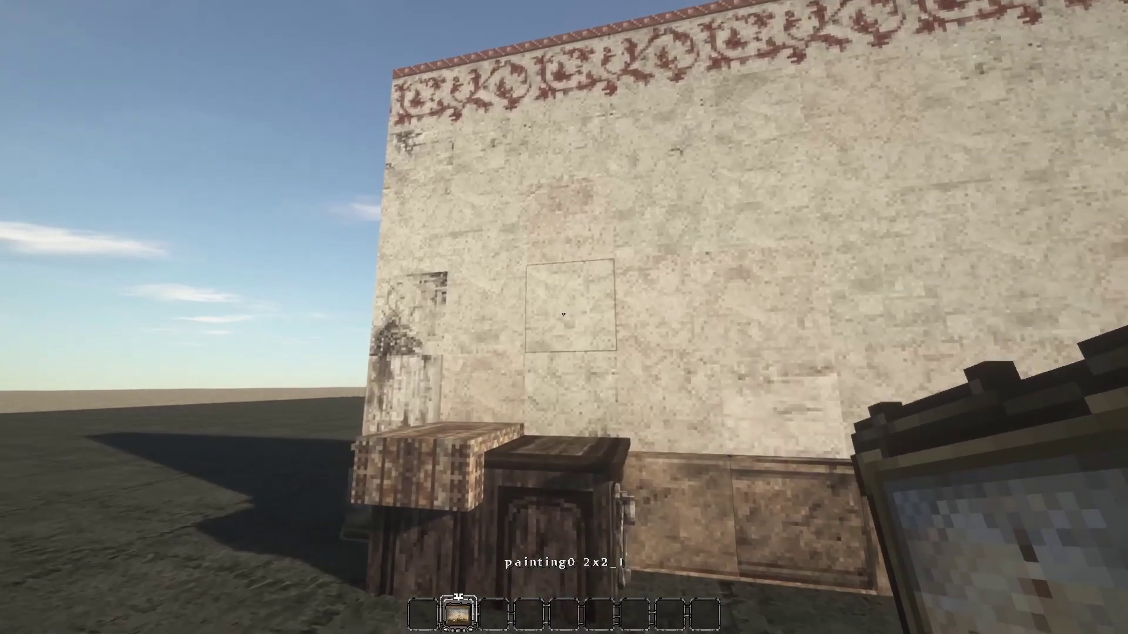
{"action": "right_click", "coordinate": [564, 317]}
{"action": "key", "text": "c"}
{"action": "key", "text": "s"}
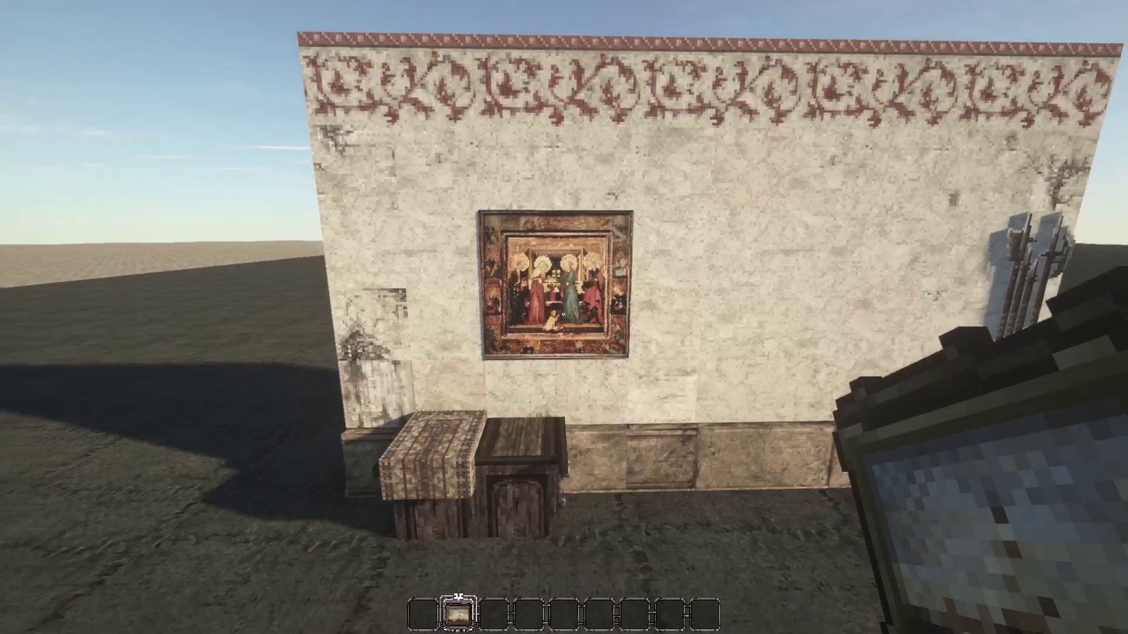
Choose the 4x2_1 variant of painting0 and place it on the wall between the first painting and the weapon rack
{"action": "scroll", "coordinate": [564, 318], "scroll_direction": "down", "scroll_amount": 1}
{"action": "scroll", "coordinate": [564, 318], "scroll_direction": "up", "scroll_amount": 5}
{"action": "scroll", "coordinate": [564, 317], "scroll_direction": "down", "scroll_amount": 1}
{"action": "key", "text": "w"}
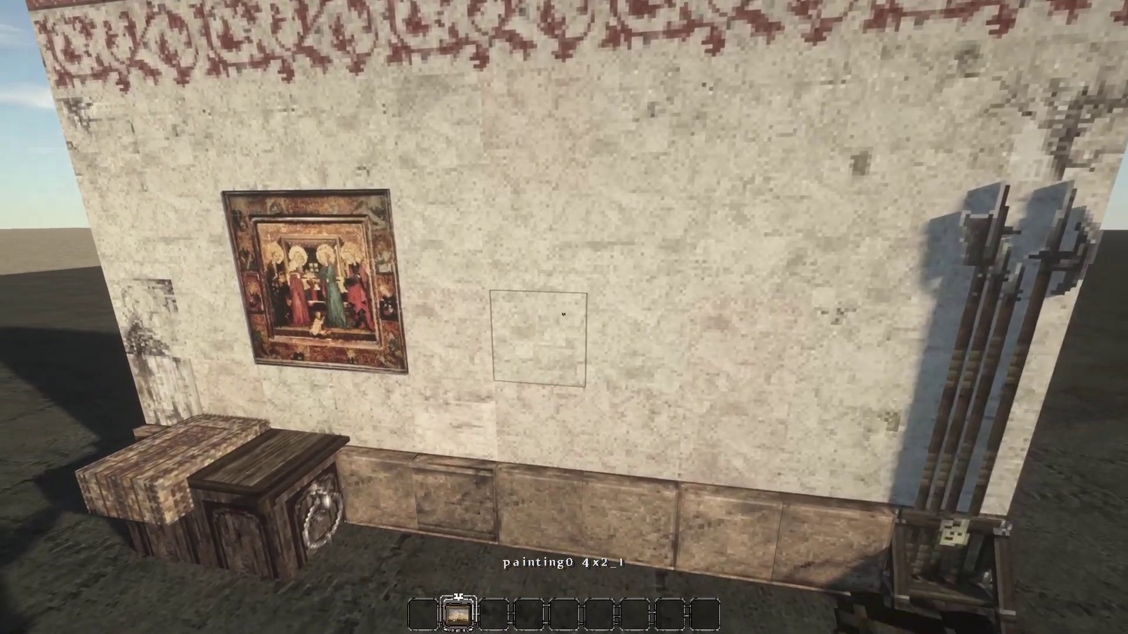
{"action": "right_click", "coordinate": [564, 315]}
{"action": "key", "text": "s"}
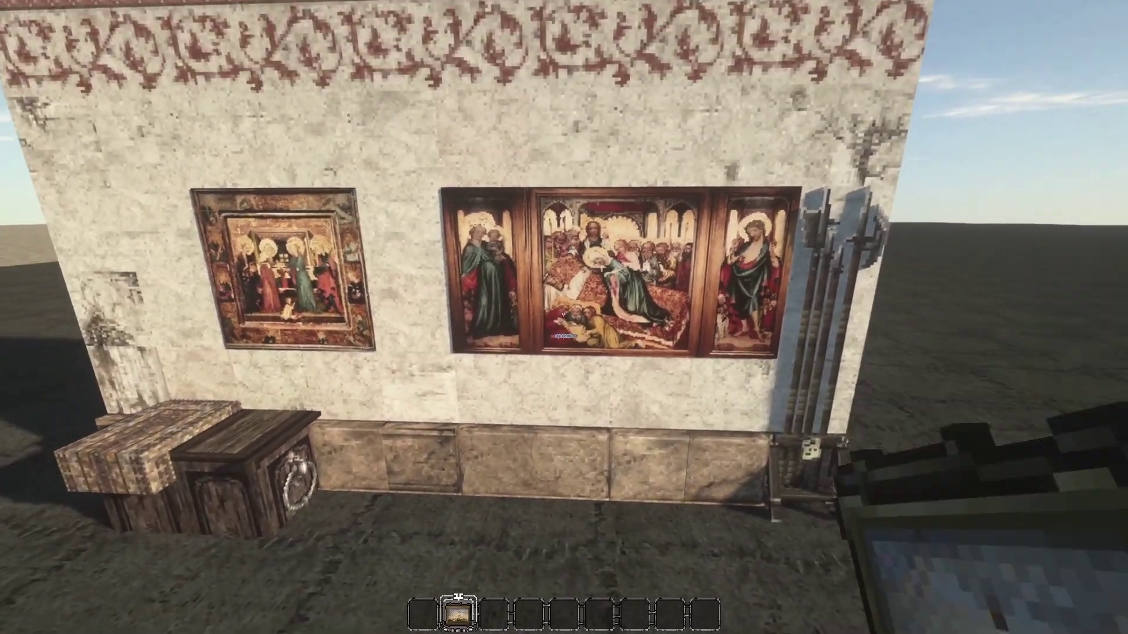
Remove the 4x2 triptych painting and place it again in the same position on the wall
{"action": "left_click", "coordinate": [564, 317]}
{"action": "right_click", "coordinate": [564, 317]}
{"action": "left_click", "coordinate": [564, 314]}
{"action": "key", "text": "w"}
{"action": "right_click", "coordinate": [564, 314]}
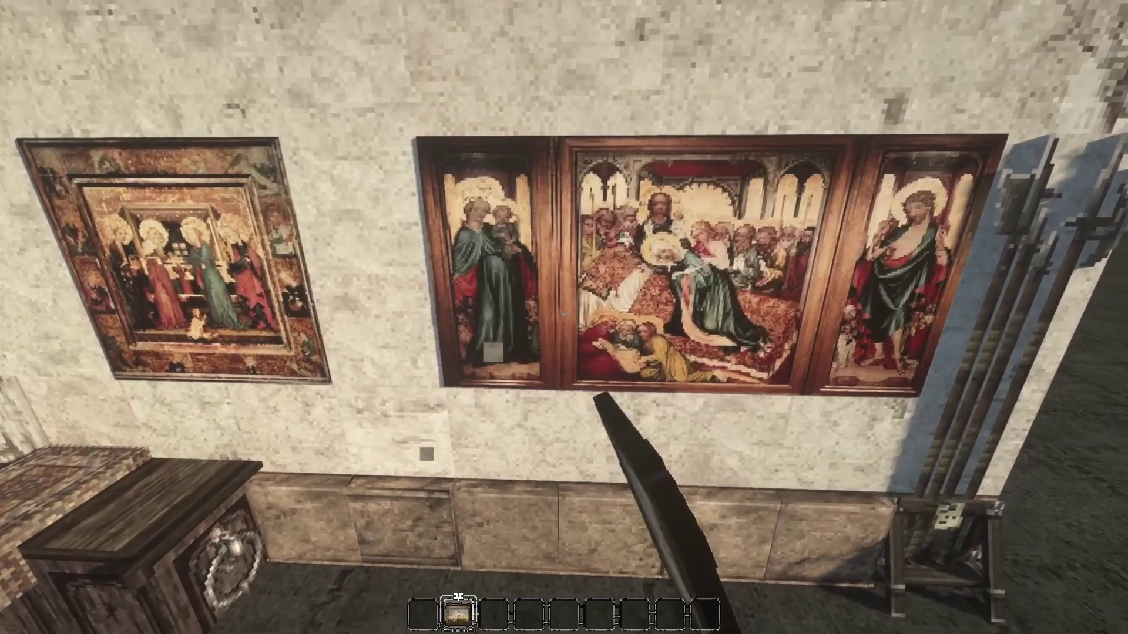
{"action": "left_click", "coordinate": [563, 315]}
{"action": "middle_click", "coordinate": [564, 314]}
{"action": "right_click", "coordinate": [563, 314]}
{"action": "key", "text": "s"}
{"action": "scroll", "coordinate": [563, 314], "scroll_direction": "up", "scroll_amount": 1}
{"action": "right_click", "coordinate": [563, 314]}
{"action": "key", "text": "w"}
Clear all items from the inventory and hotbar with Destroy Item
{"action": "key", "text": "e"}
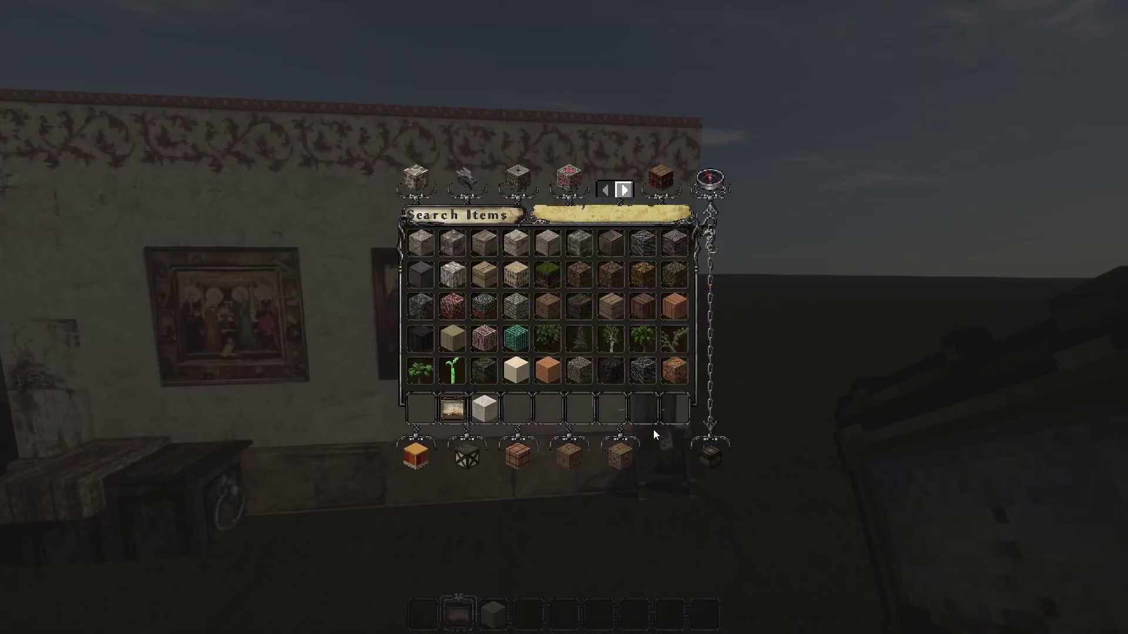
{"action": "left_click_drag", "start_coordinate": [710, 412], "coordinate": [711, 380]}
{"action": "left_click", "coordinate": [726, 442]}
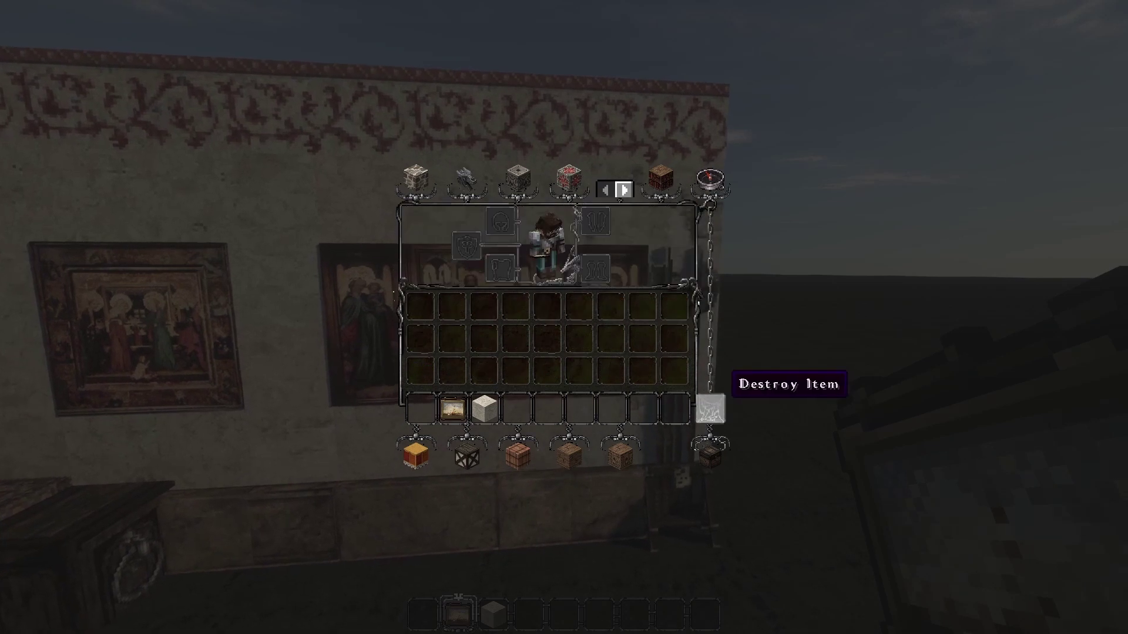
{"action": "key", "text": "e"}
{"action": "key", "text": "s"}
{"action": "key", "text": "e"}
{"action": "left_click", "coordinate": [710, 412], "text": "shift"}
{"action": "key", "text": "e"}
Pick the Tarred Spruce Wood Beam Door Frame Lintel block at the cabinet into the hotbar
{"action": "key", "text": "w"}
{"action": "key", "text": "space"}
{"action": "key", "text": "s"}
{"action": "middle_click", "coordinate": [563, 315]}
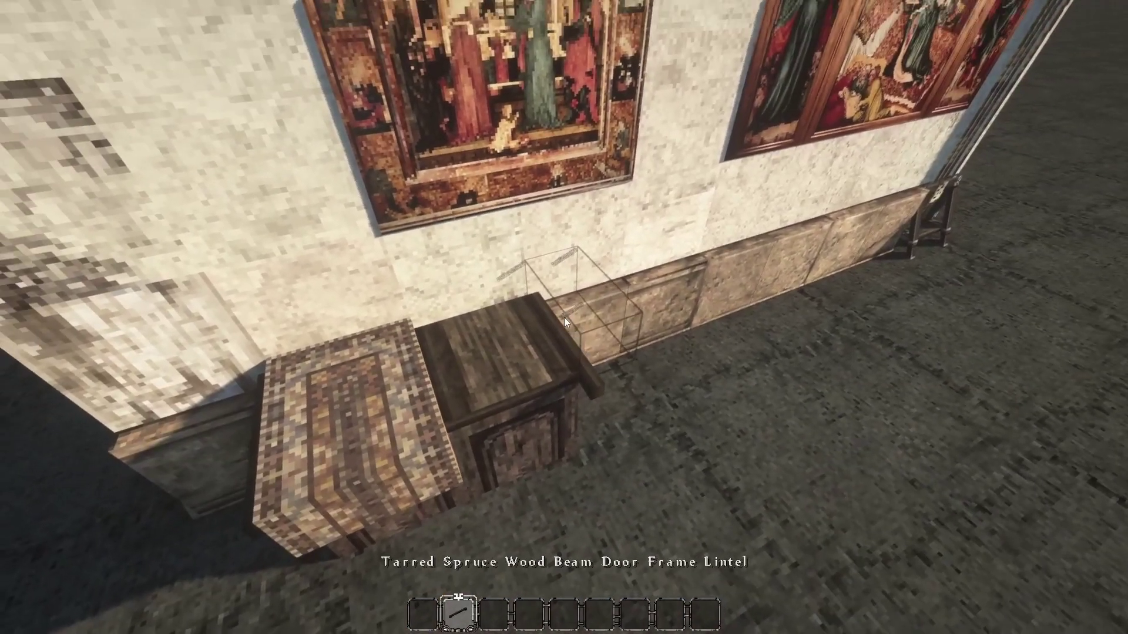
{"action": "key", "text": "c"}
{"action": "key", "text": "c"}
{"action": "key", "text": "s"}
Remove the 2x2_1 painting, place it again higher on the wall above the cabinet, and select an empty hotbar slot
{"action": "left_click", "coordinate": [564, 317]}
{"action": "right_click", "coordinate": [564, 317]}
{"action": "left_click", "coordinate": [564, 317]}
{"action": "key", "text": "f"}
{"action": "scroll", "coordinate": [563, 315], "scroll_direction": "up", "scroll_amount": 1}
{"action": "key", "text": "w"}
{"action": "middle_click", "coordinate": [563, 315]}
{"action": "key", "text": "c"}
{"action": "scroll", "coordinate": [563, 315], "scroll_direction": "down", "scroll_amount": 1}
{"action": "scroll", "coordinate": [564, 317], "scroll_direction": "down", "scroll_amount": 2}
{"action": "key", "text": "Escape"}
{"action": "key", "text": "Escape"}
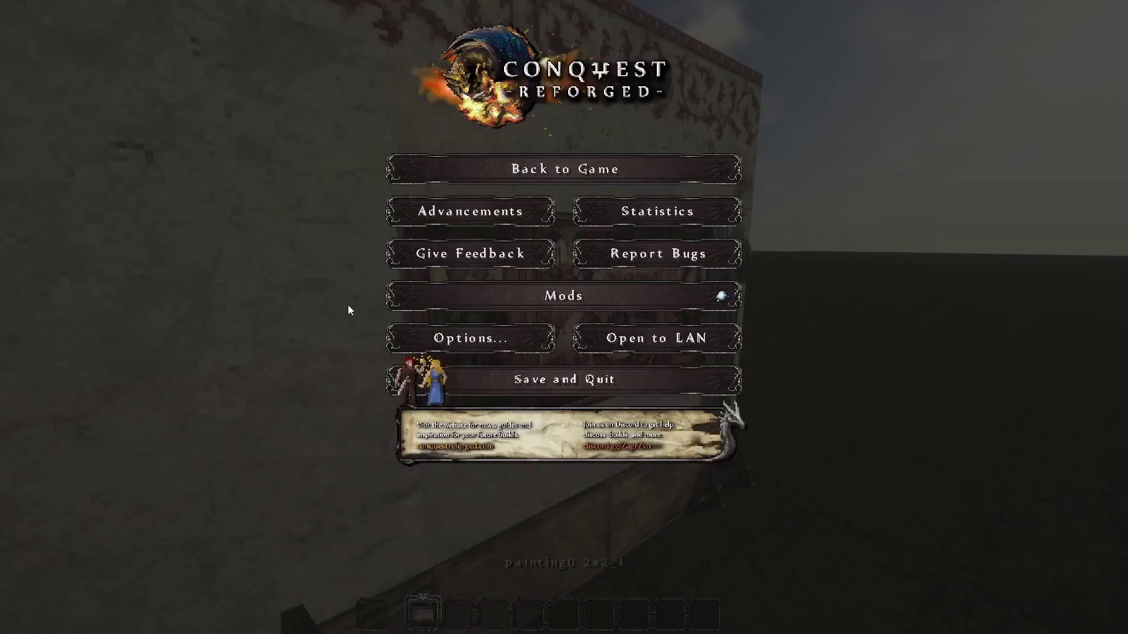
{"action": "key", "text": "Escape"}
{"action": "right_click", "coordinate": [564, 317]}
{"action": "key", "text": "5"}
{"action": "key", "text": "w"}
{"action": "scroll", "coordinate": [563, 315], "scroll_direction": "down", "scroll_amount": 5}
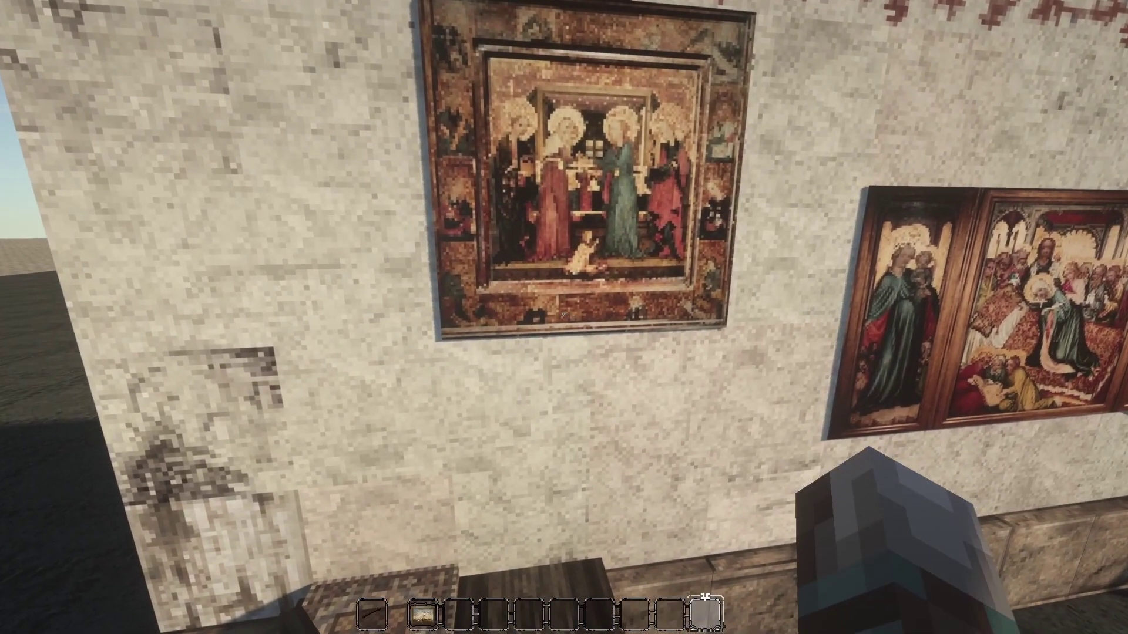
Take the Tarred Spruce Wood Beam Lintel from the block palette and place it along the lower edge of the 2x2 painting
{"action": "key", "text": "f"}
{"action": "key", "text": "c"}
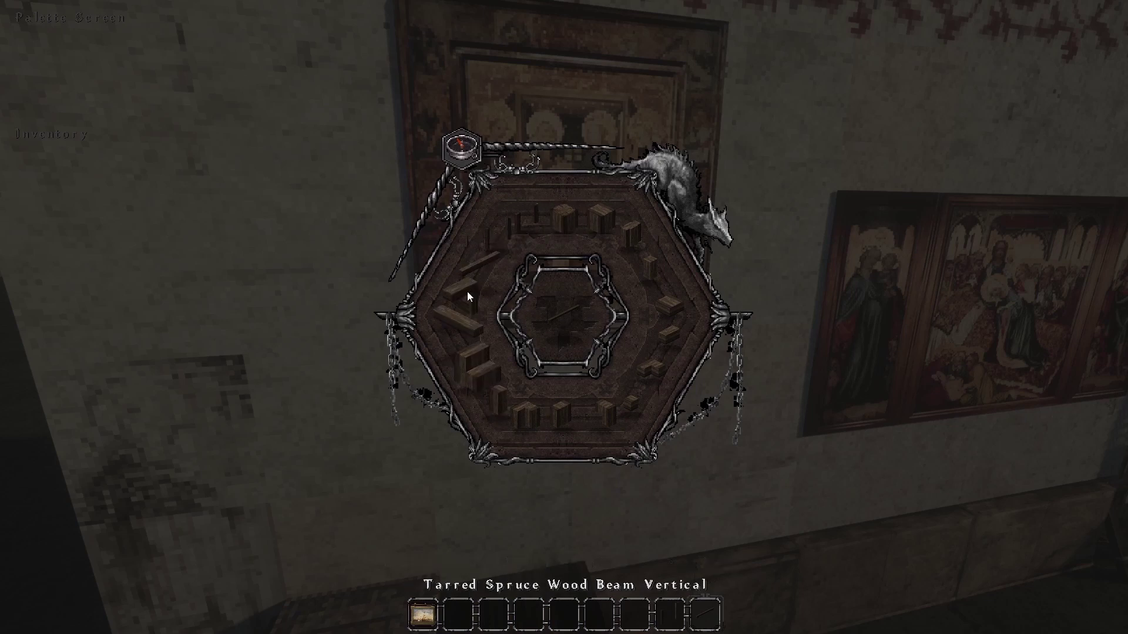
{"action": "key", "text": "e"}
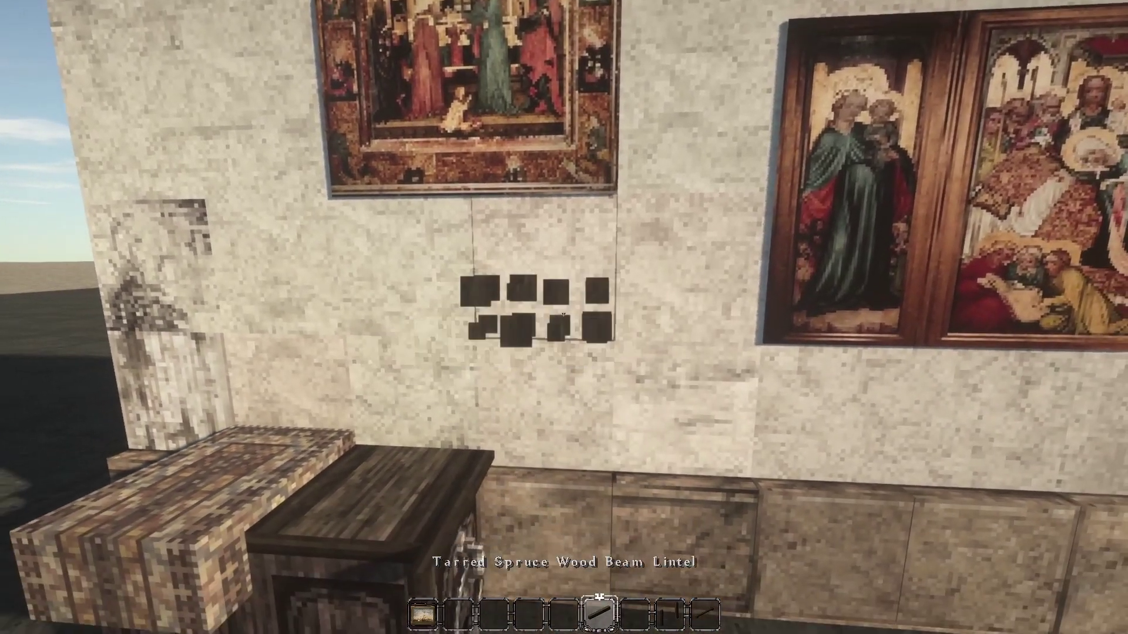
{"action": "right_click", "coordinate": [563, 316]}
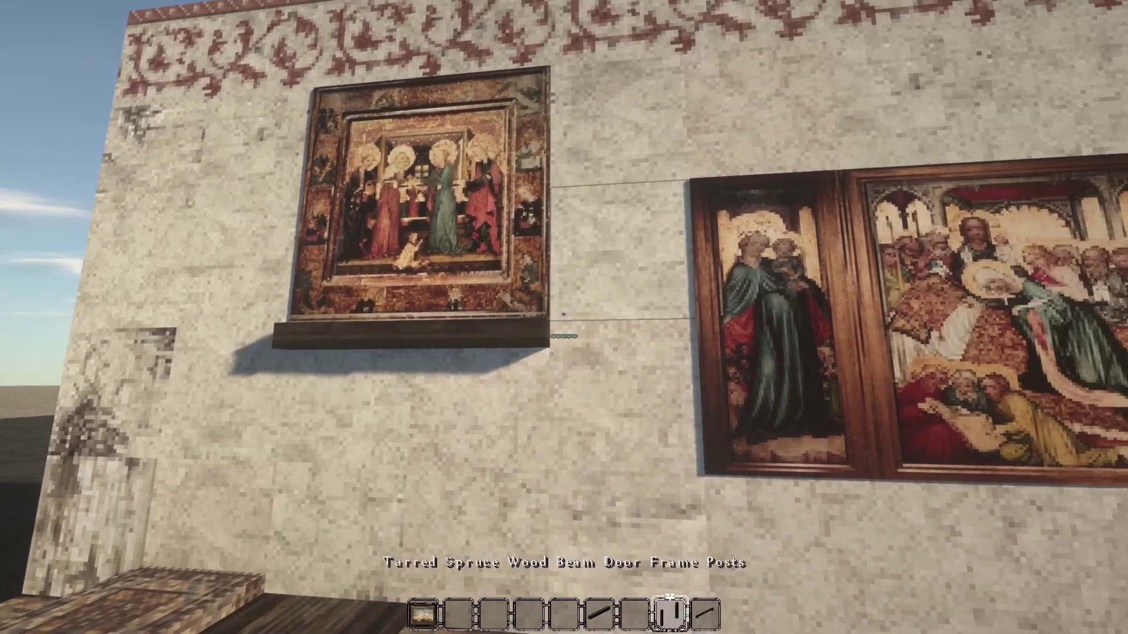
Place Tarred Spruce Wood Beam Door Frame Posts along both vertical sides of the 2x2 painting
{"action": "key", "text": "8"}
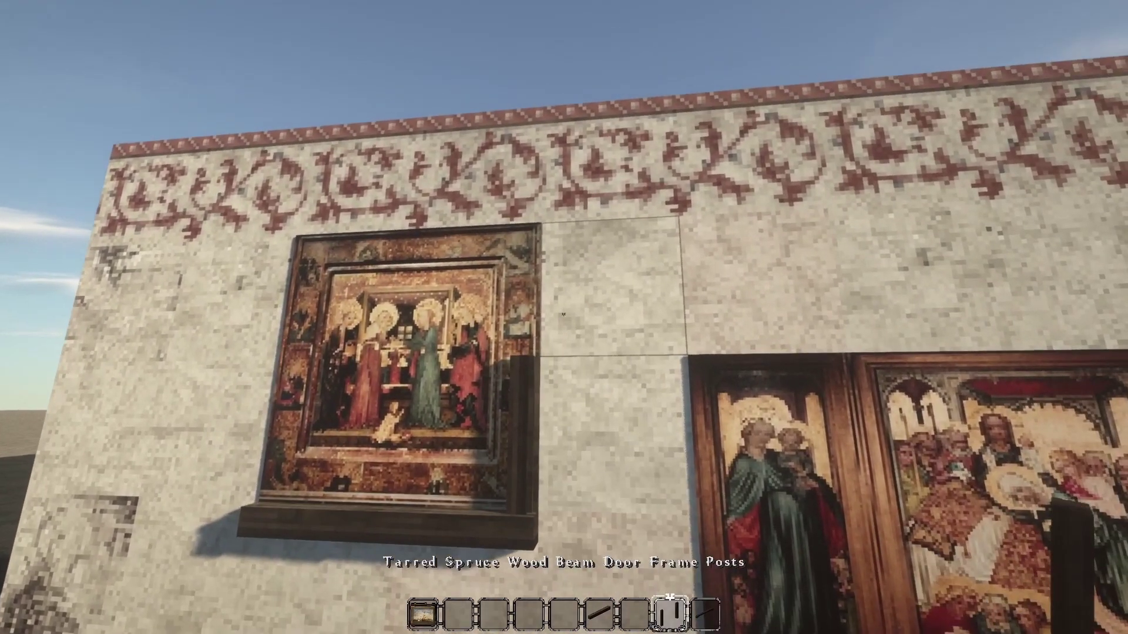
{"action": "right_click", "coordinate": [563, 314]}
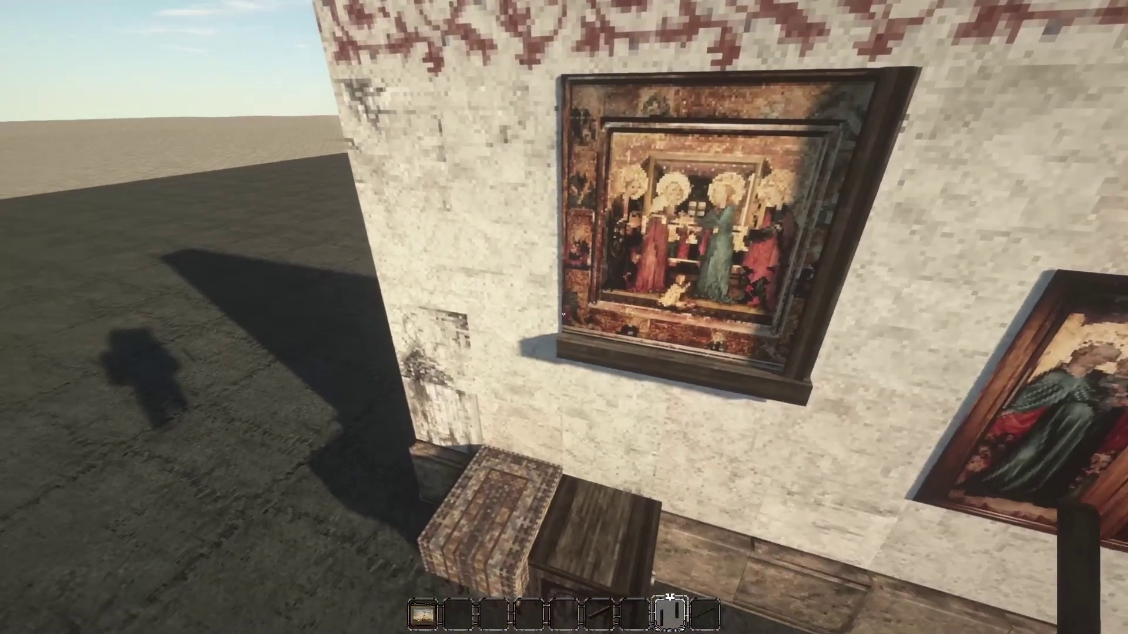
{"action": "right_click", "coordinate": [563, 315]}
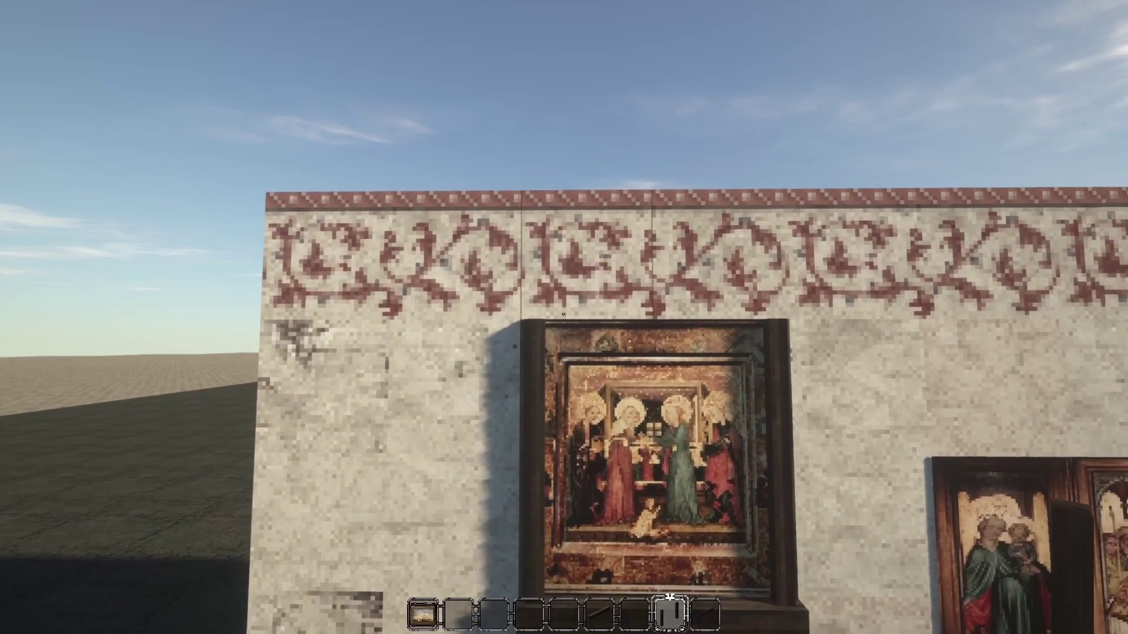
Place the Tarred Spruce Wood Beam Lintel across the upper edge of the 2x2 painting to close its frame
{"action": "key", "text": "6"}
{"action": "right_click", "coordinate": [563, 316]}
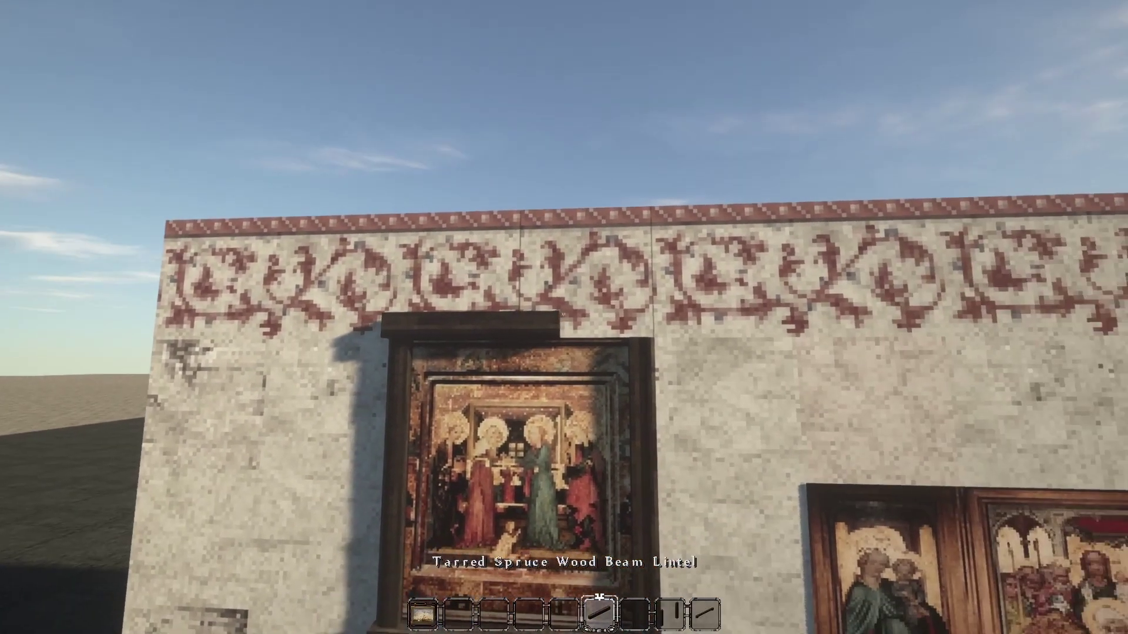
Pick the 4x2_1 triptych painting on the wall into the hotbar
{"action": "key", "text": "c"}
{"action": "key", "text": "a"}
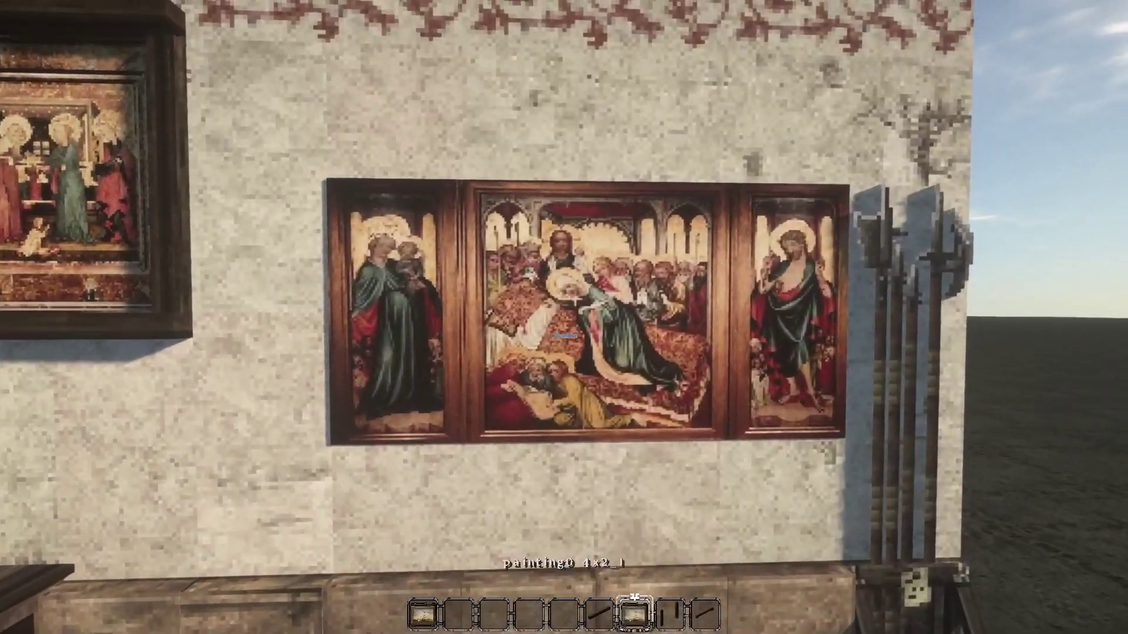
{"action": "key", "text": "w"}
{"action": "right_click", "coordinate": [564, 317]}
{"action": "left_click", "coordinate": [564, 318]}
{"action": "key", "text": "s"}
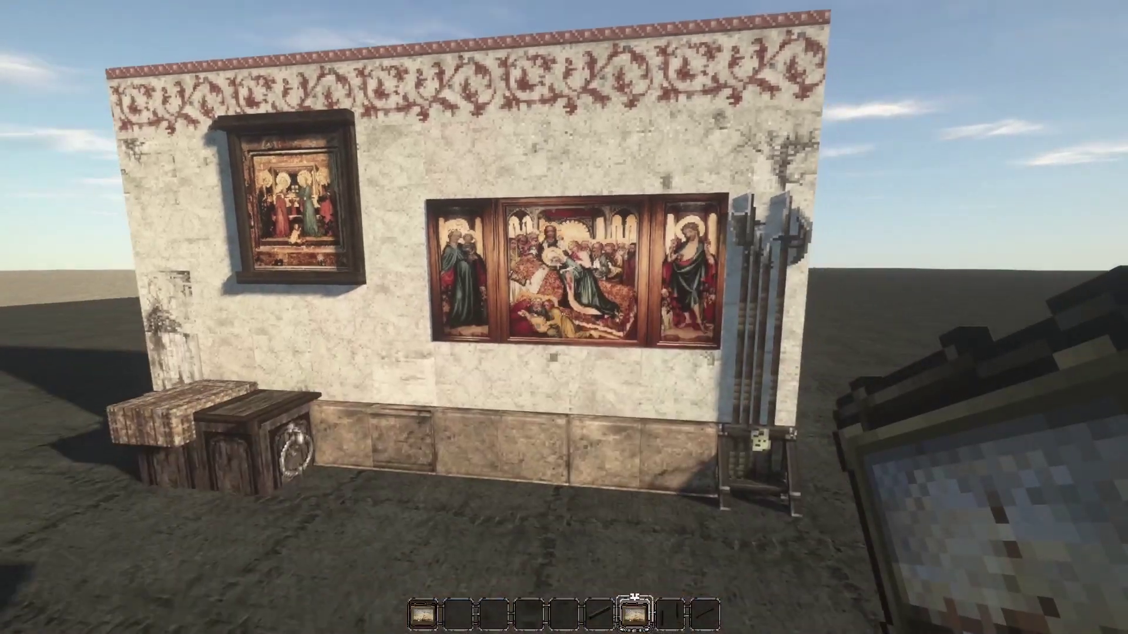
Examine the framed painting and the triptych on the wall from a distance and up close
{"action": "key", "text": "w"}
{"action": "key", "text": "s"}
{"action": "key", "text": "space"}
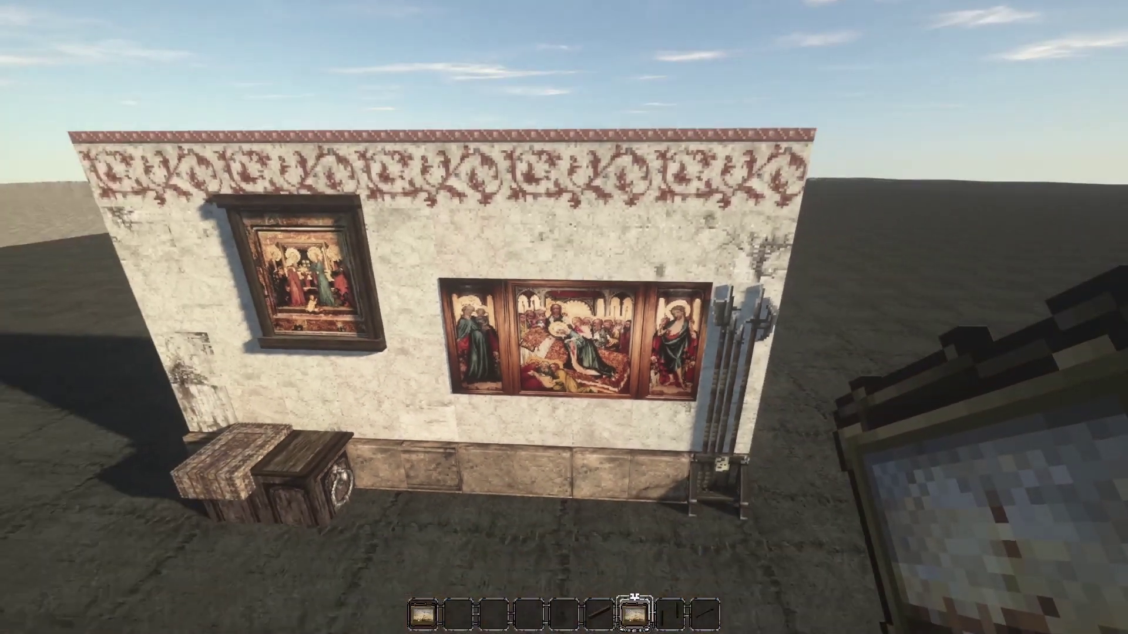
{"action": "key", "text": "w"}
{"action": "key", "text": "shift"}
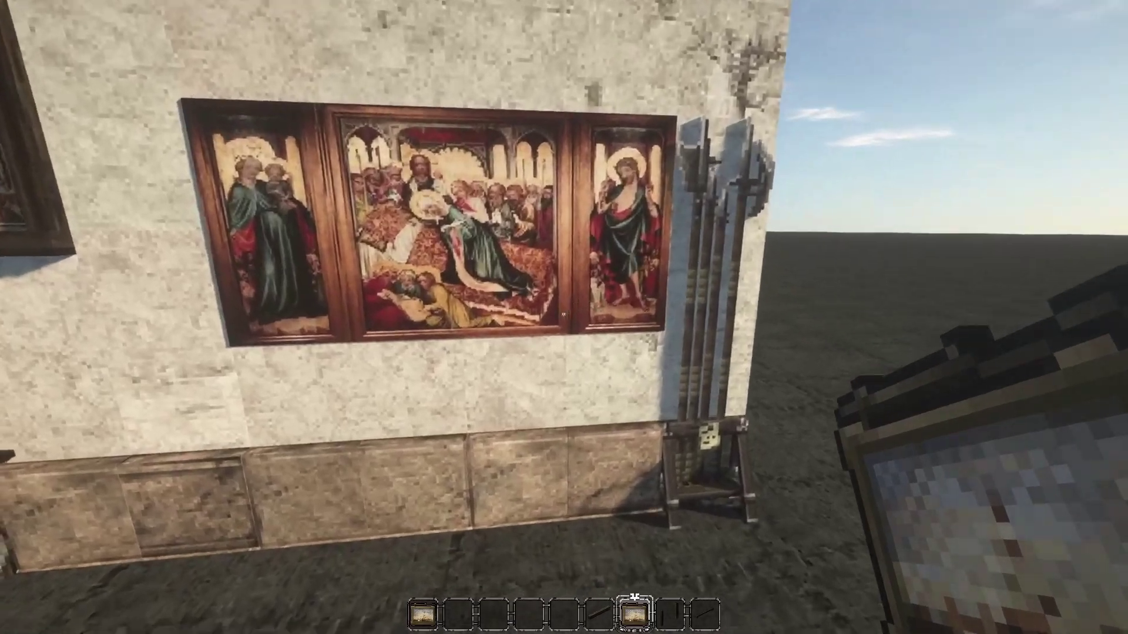
{"action": "key", "text": "w"}
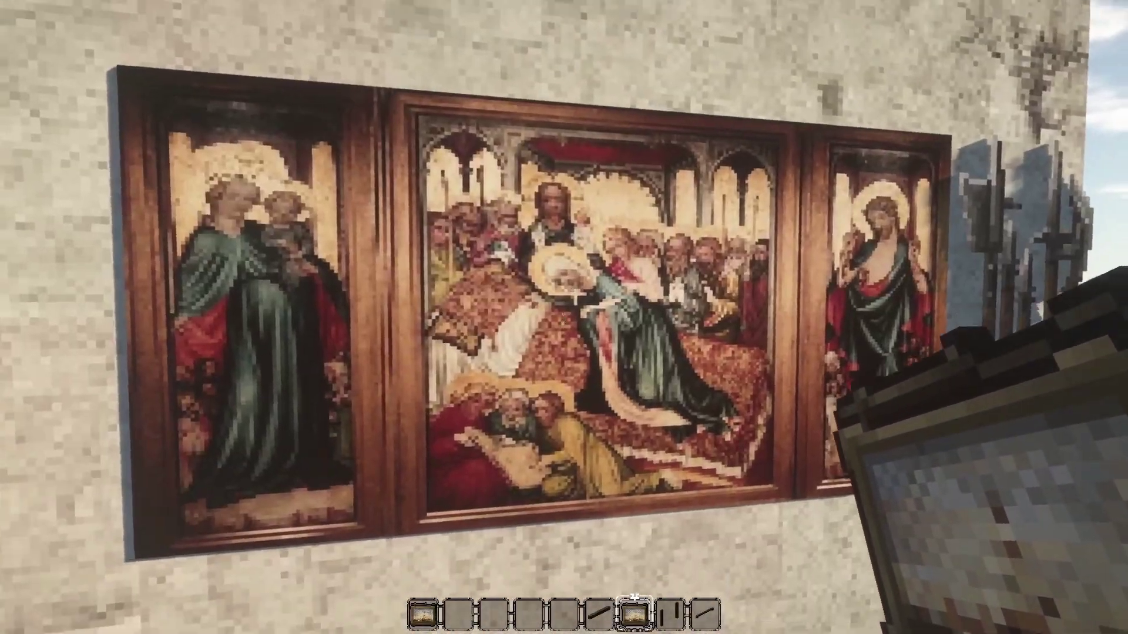
{"action": "key", "text": "s"}
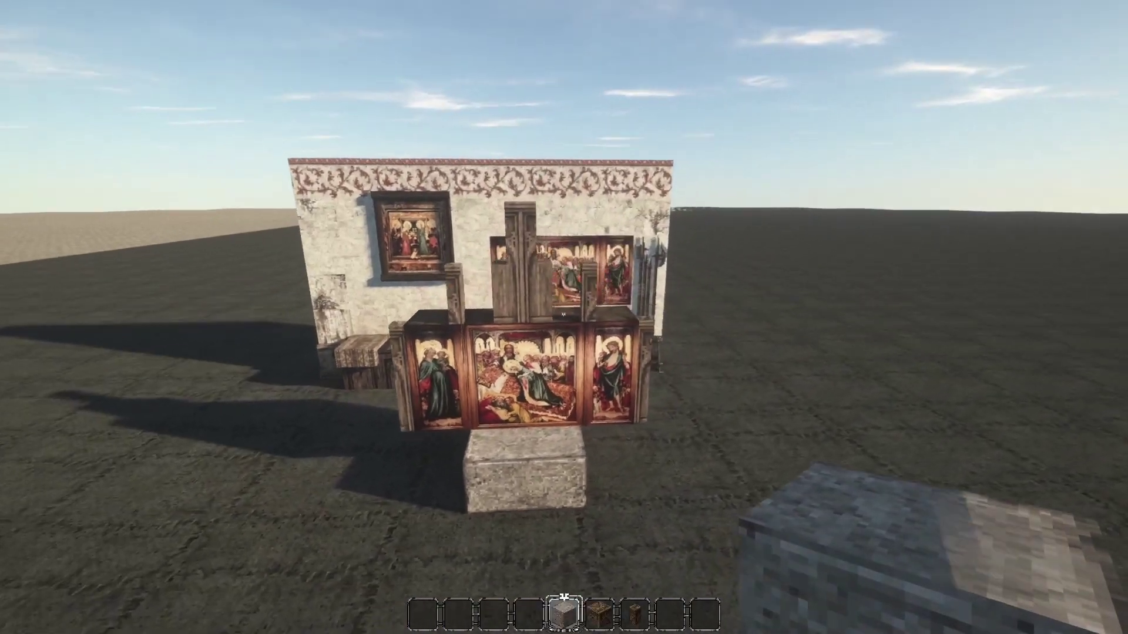
Clear the stone and wooden blocks from the hotbar with Destroy Item
{"action": "key", "text": "w"}
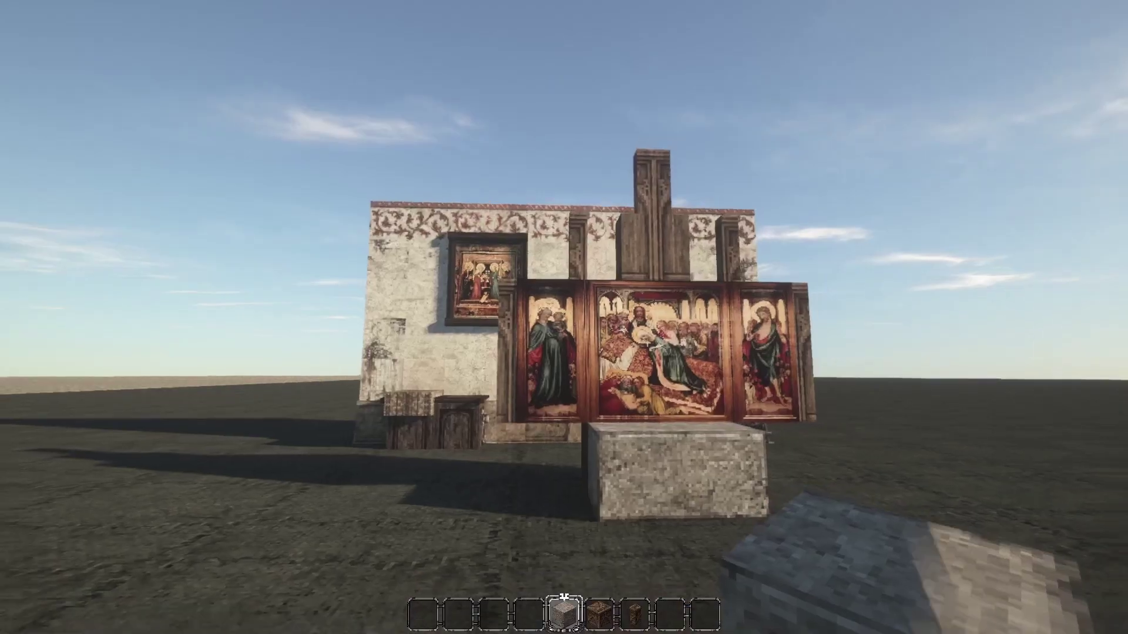
{"action": "key", "text": "s"}
{"action": "key", "text": "s"}
{"action": "key", "text": "e"}
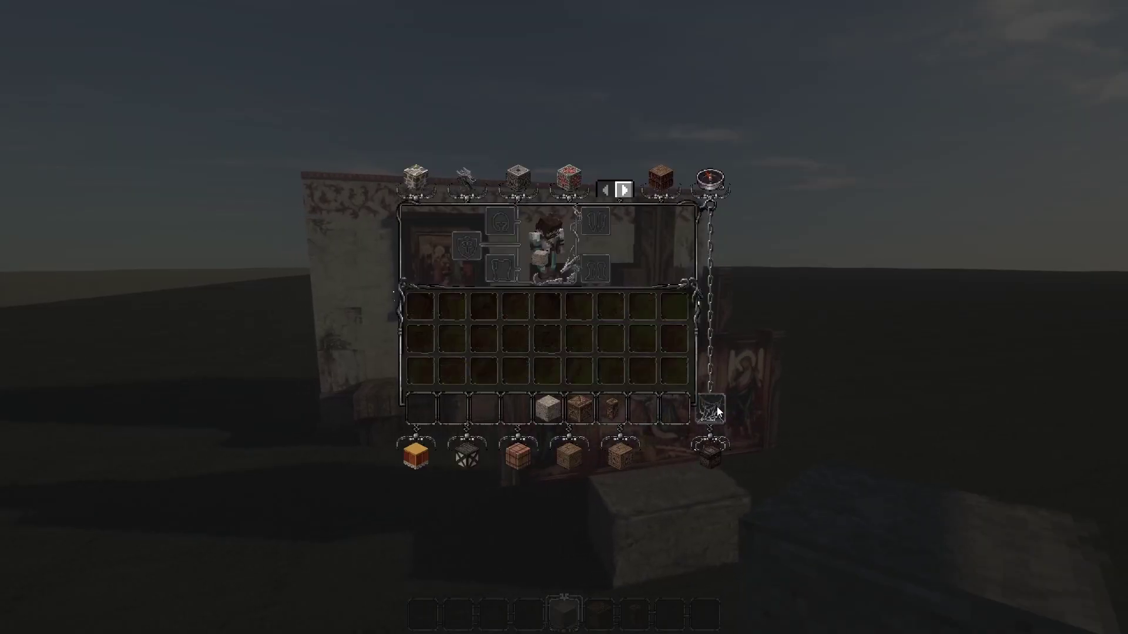
{"action": "key", "text": "e"}
Examine the triptych altarpiece above the stone altar and the paintings on the decorated wall from several distances and heights
{"action": "key", "text": "d"}
{"action": "key", "text": "w"}
{"action": "key", "text": "space"}
{"action": "key", "text": "a"}
{"action": "key", "text": "shift"}
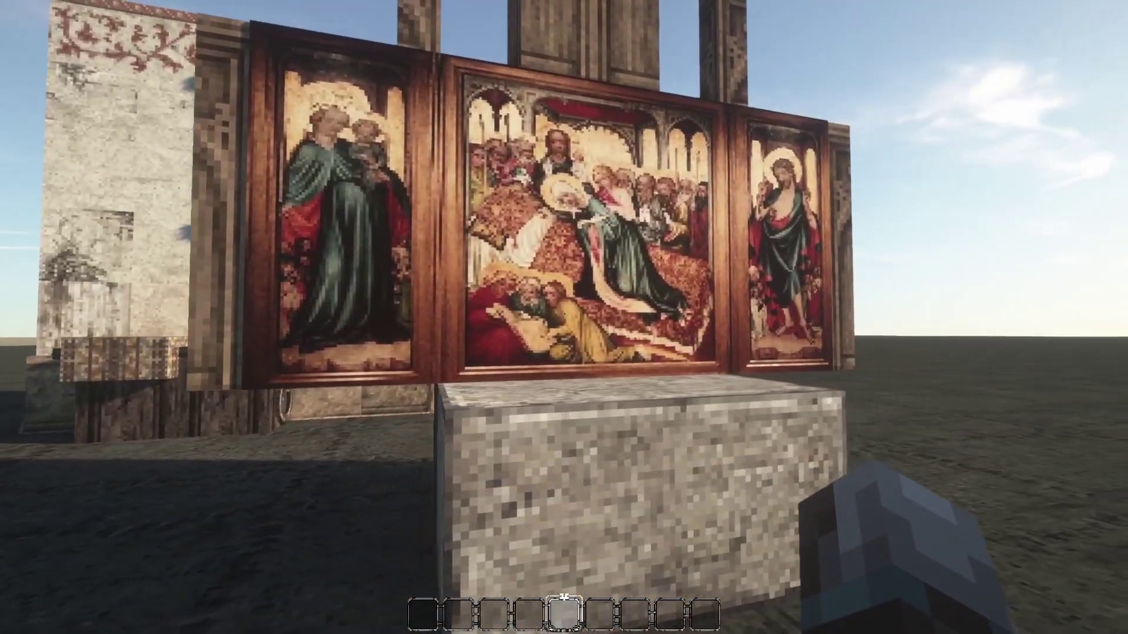
{"action": "key", "text": "d"}
{"action": "key", "text": "d"}
{"action": "key", "text": "space"}
{"action": "key", "text": "shift"}
{"action": "key", "text": "w"}
{"action": "key", "text": "a"}
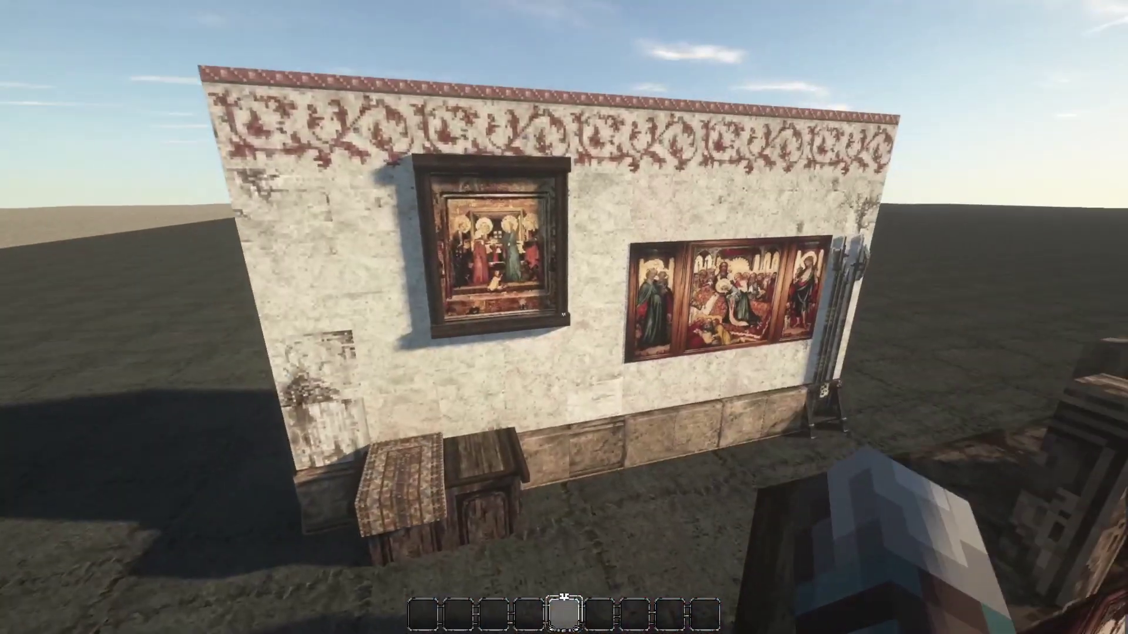
{"action": "key", "text": "w"}
{"action": "key", "text": "s"}
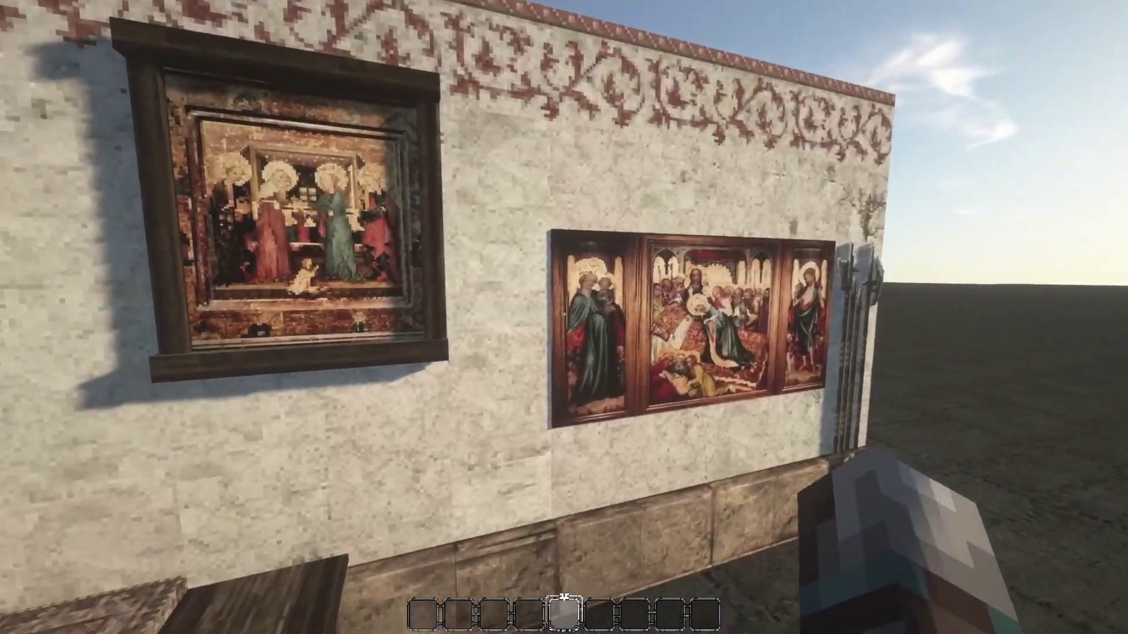
{"action": "key", "text": "s"}
{"action": "key", "text": "shift"}
{"action": "key", "text": "w"}
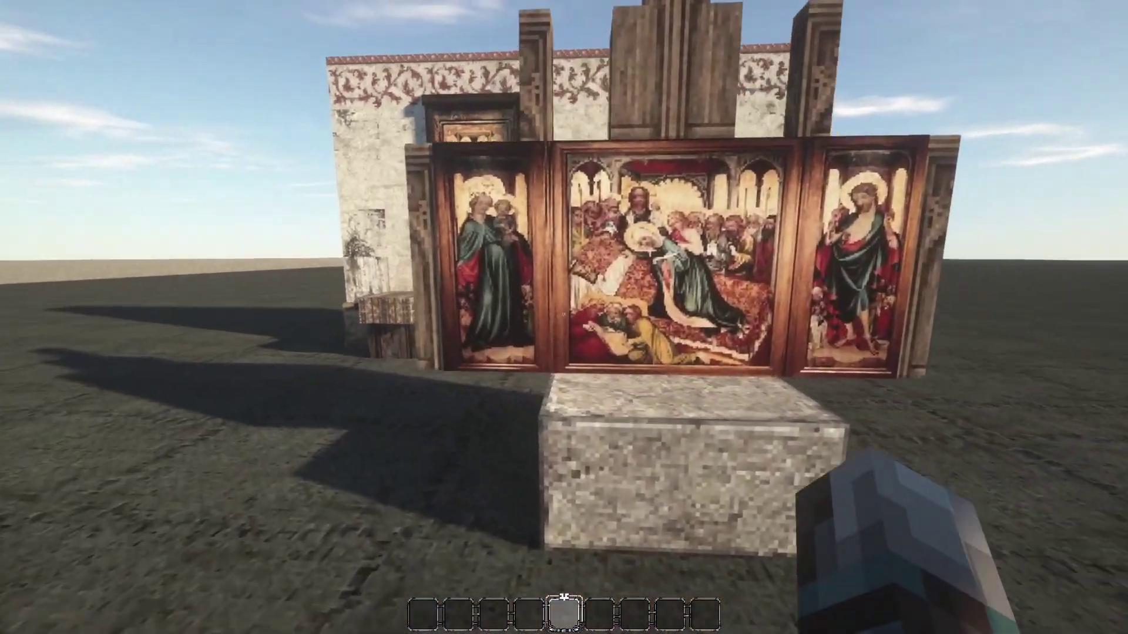
{"action": "key", "text": "space"}
{"action": "key", "text": "s"}
{"action": "key", "text": "a"}
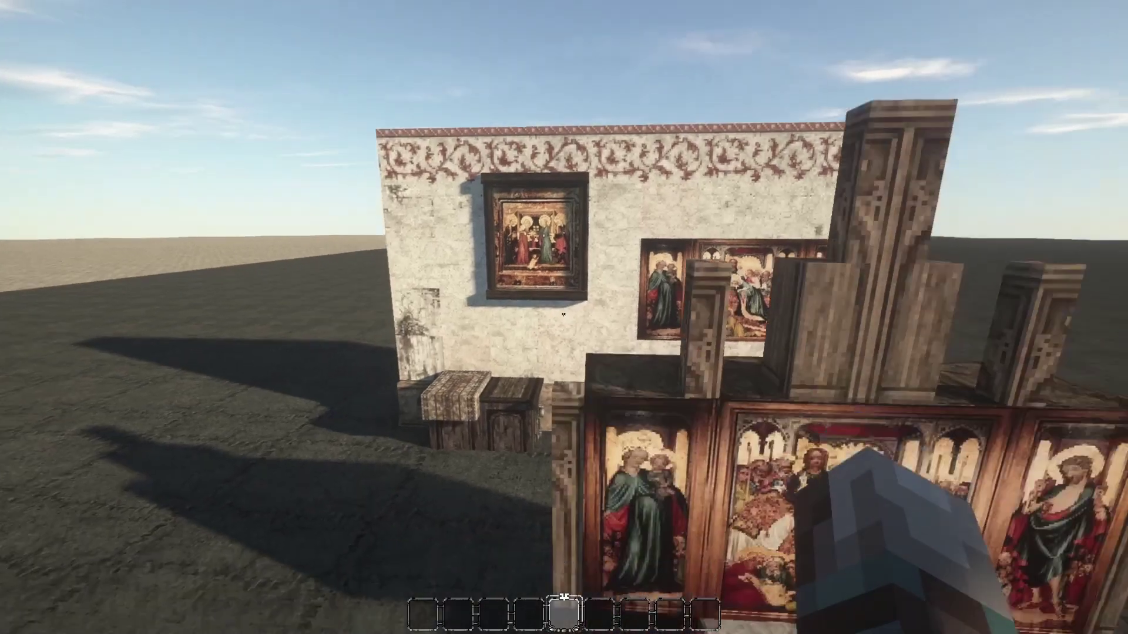
{"action": "key", "text": "w"}
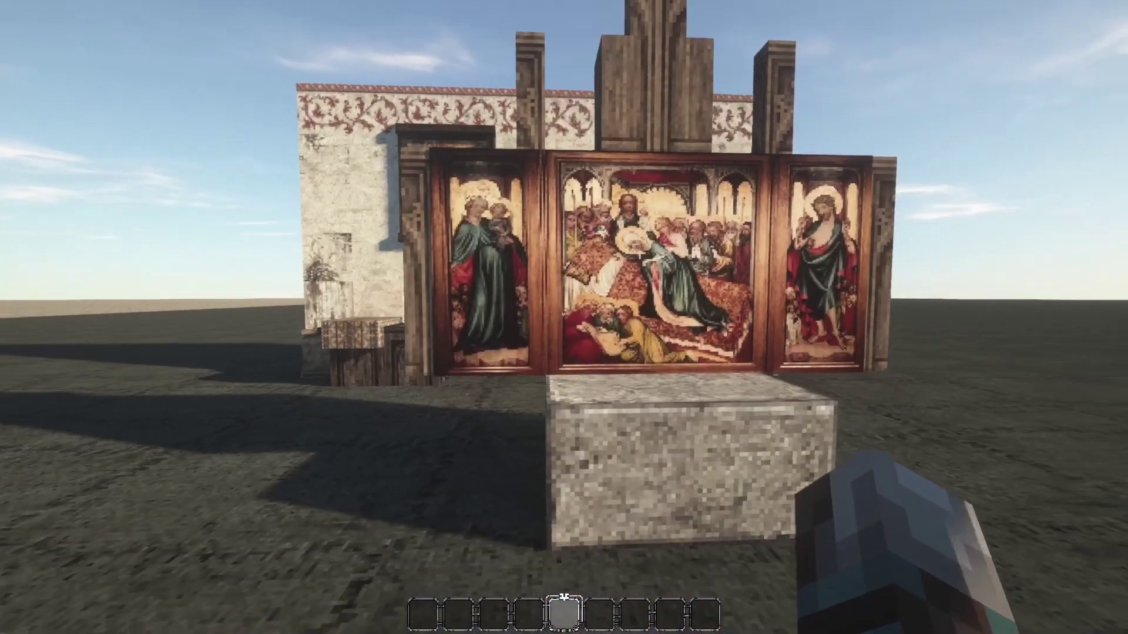
{"action": "key", "text": "s"}
{"action": "key", "text": "space"}
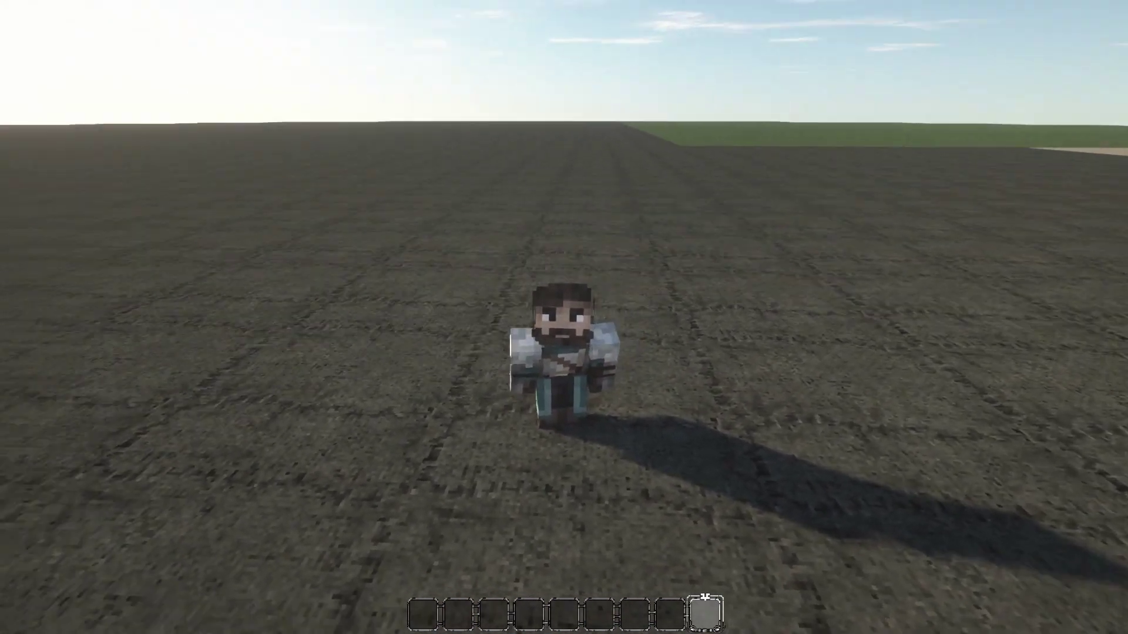
{"action": "key", "text": "w"}
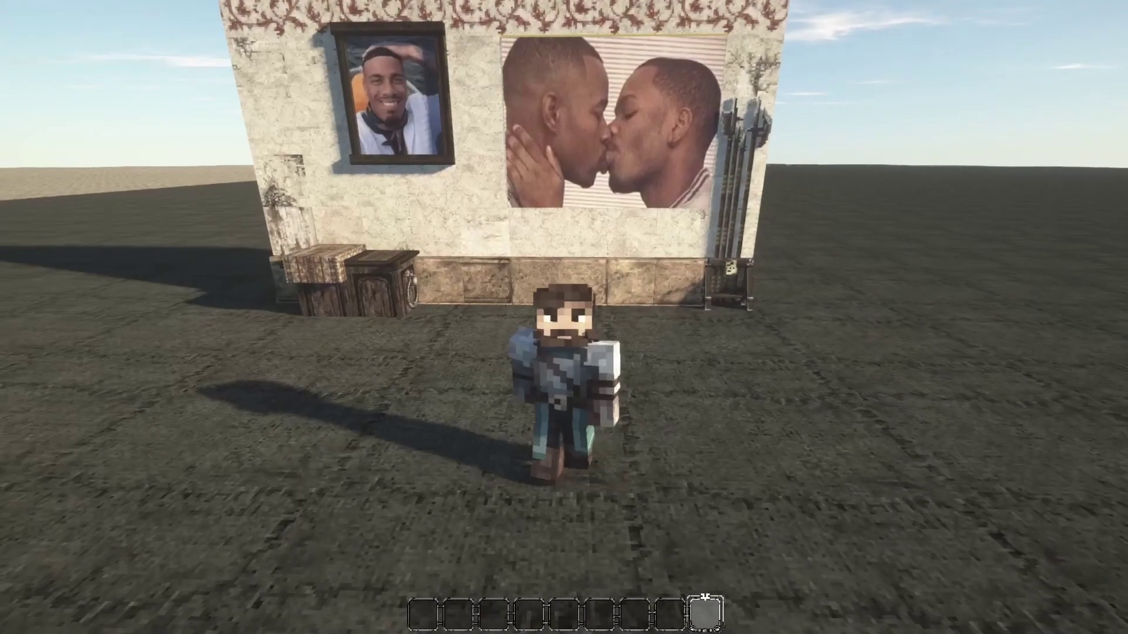
{"action": "key", "text": "w"}
{"action": "key", "text": "s"}
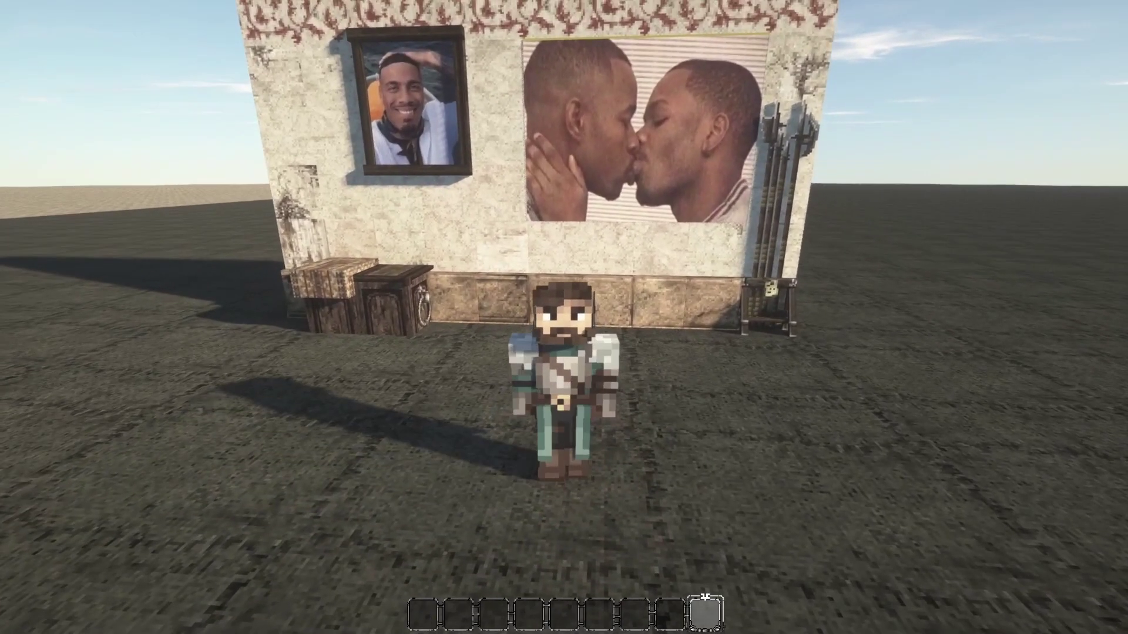